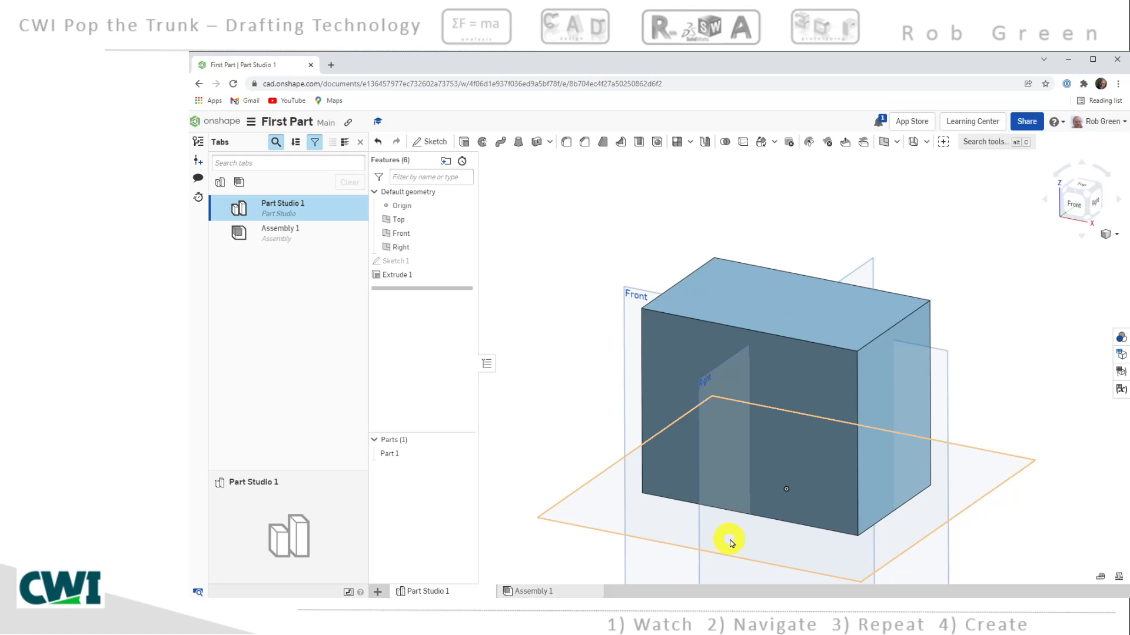
Step: Highlight the Front, Right and Top planes around the block to identify them, and clear the selection
middle_click_drag(725, 540, 706, 470)
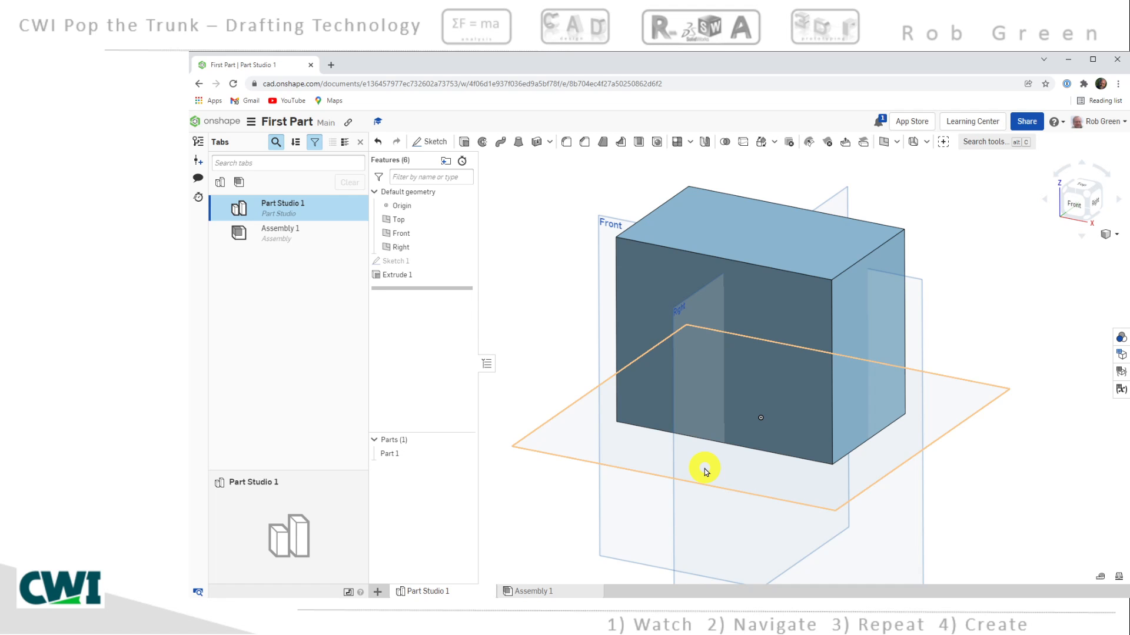
mouse_move(776, 429)
right_mouse_down()
mouse_move(782, 398)
mouse_move(782, 419)
mouse_move(777, 409)
right_mouse_up()
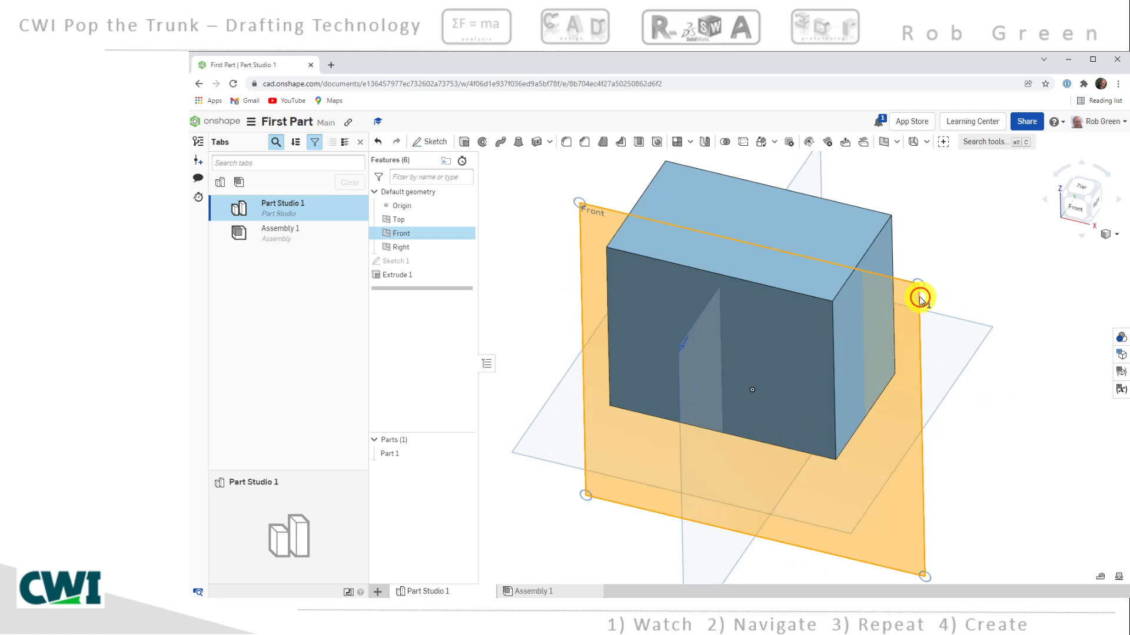
left_click(805, 173)
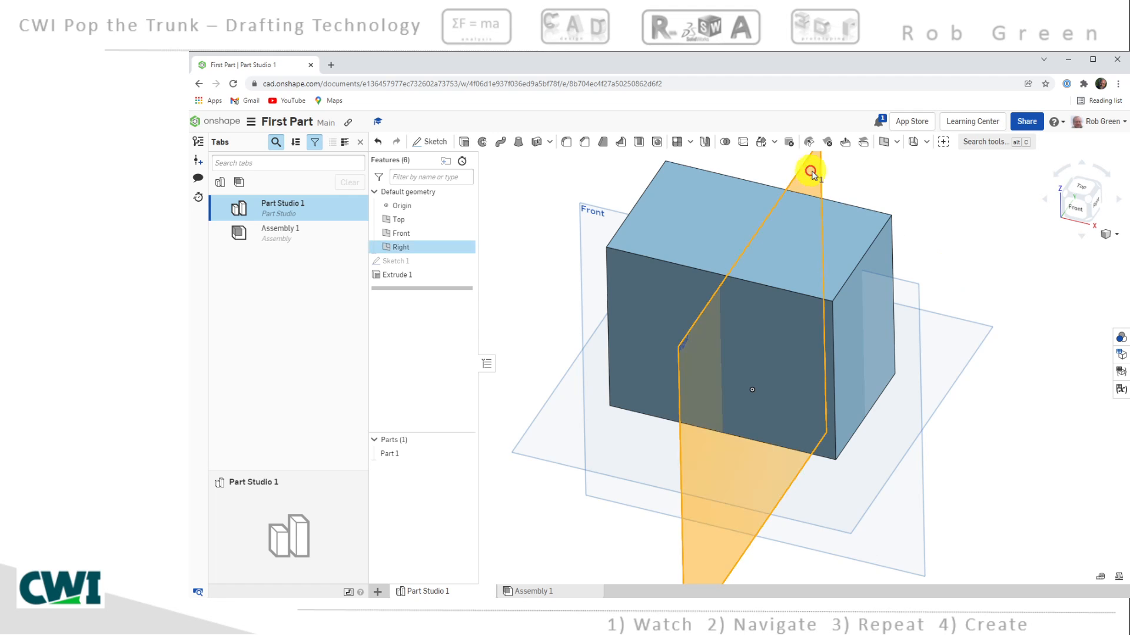
left_click(981, 325)
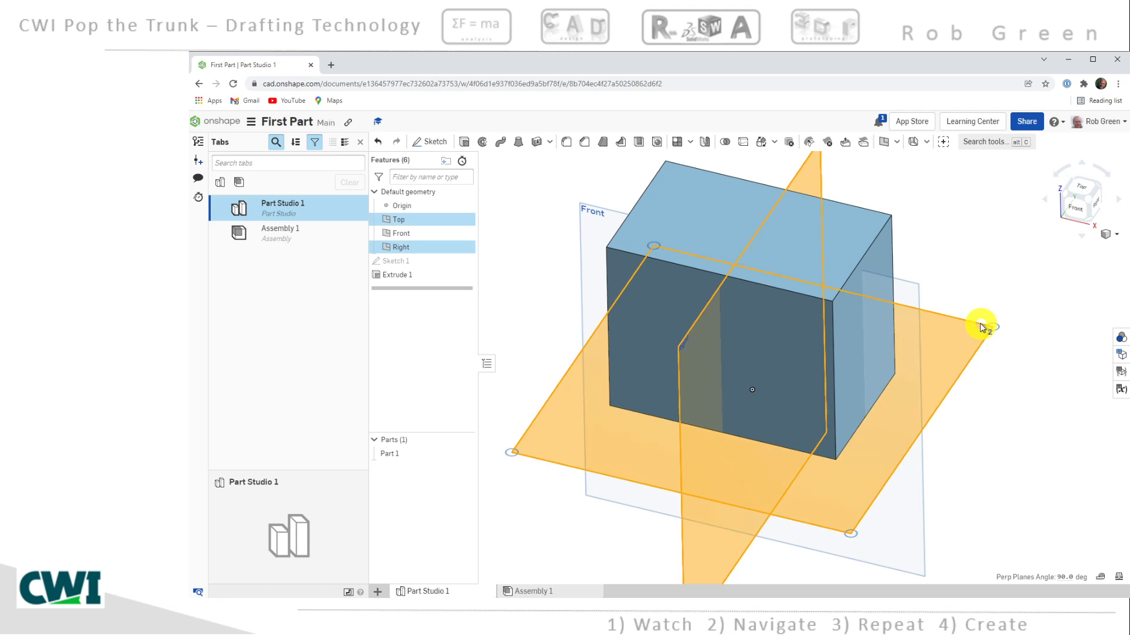
left_click(964, 266)
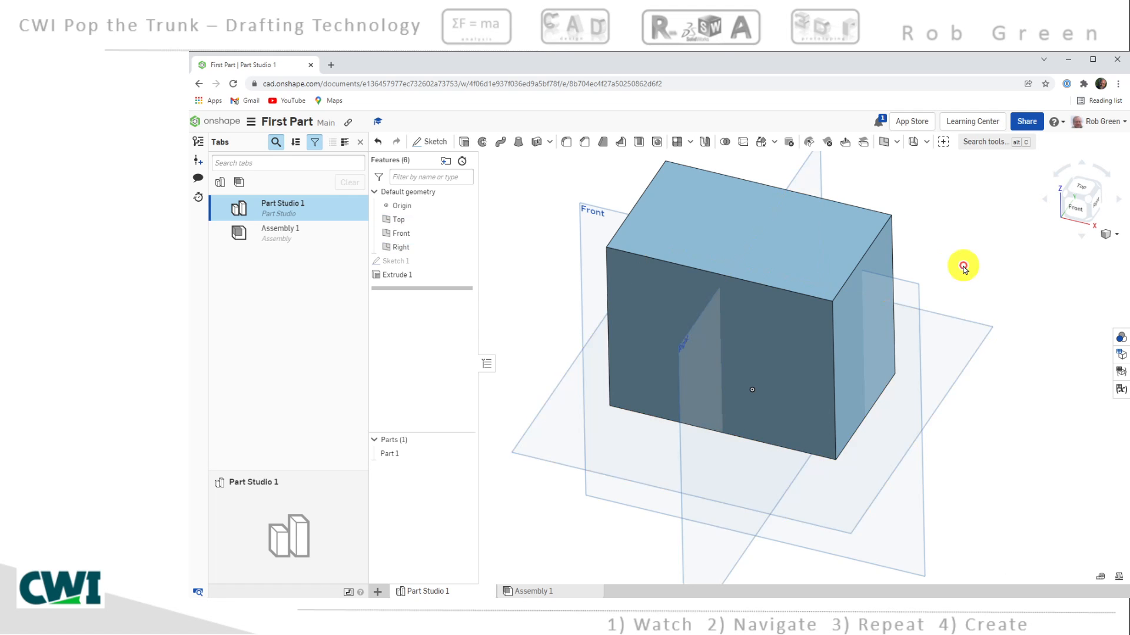
Step: Sketch a six-sided inscribed polygon on the block's top face near its back-left corner and finish the sketch
left_click(821, 233)
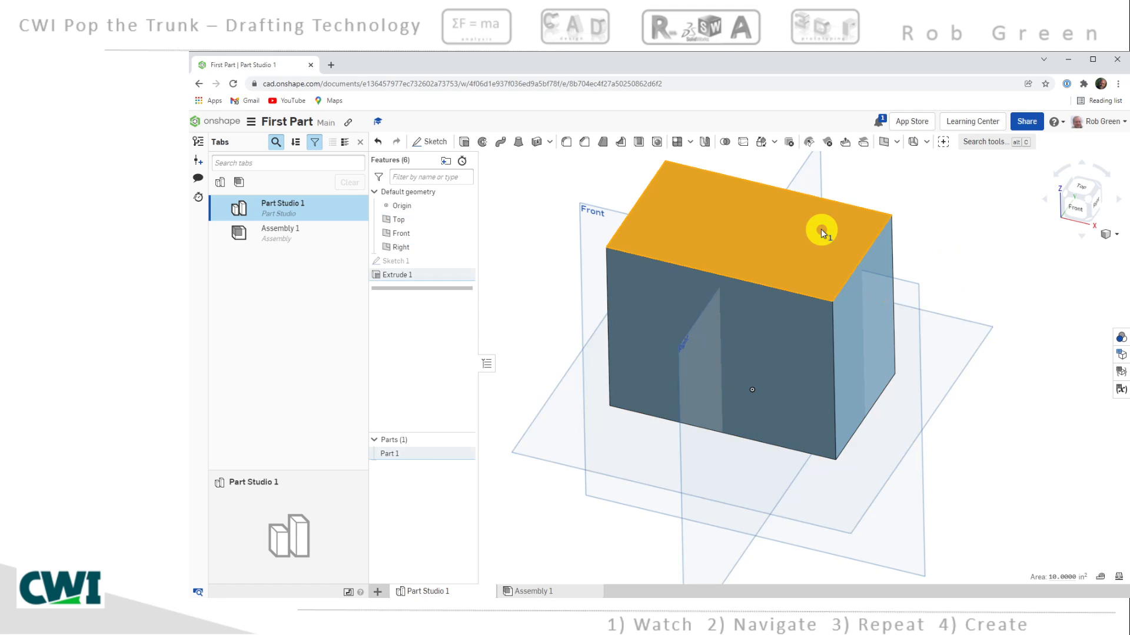
right_click(821, 231)
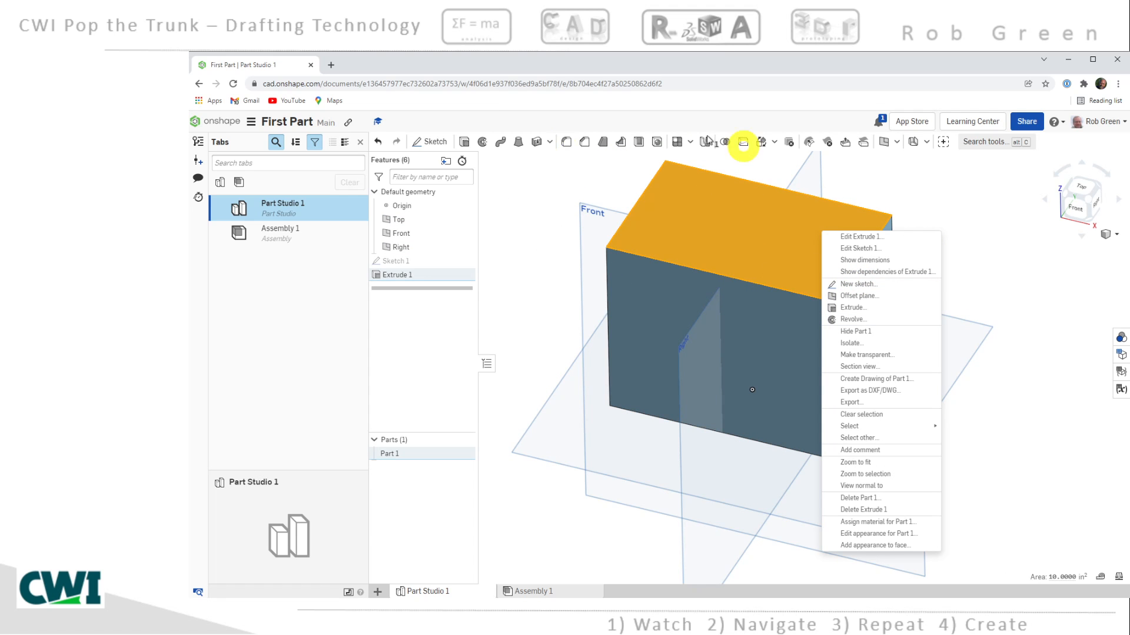
left_click(862, 287)
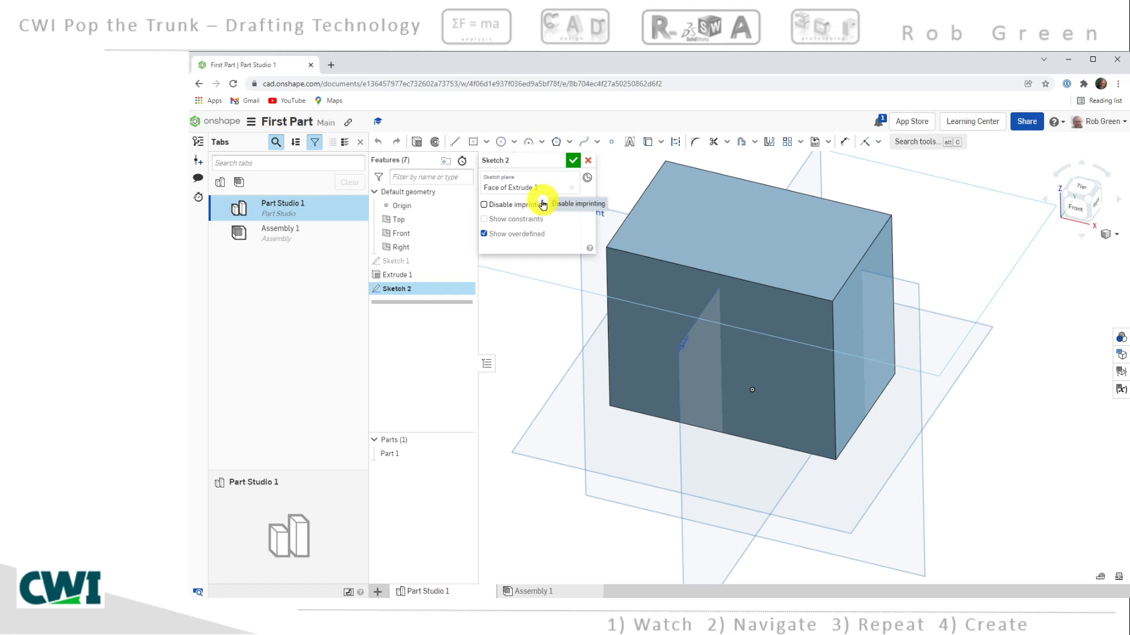
left_click(568, 143)
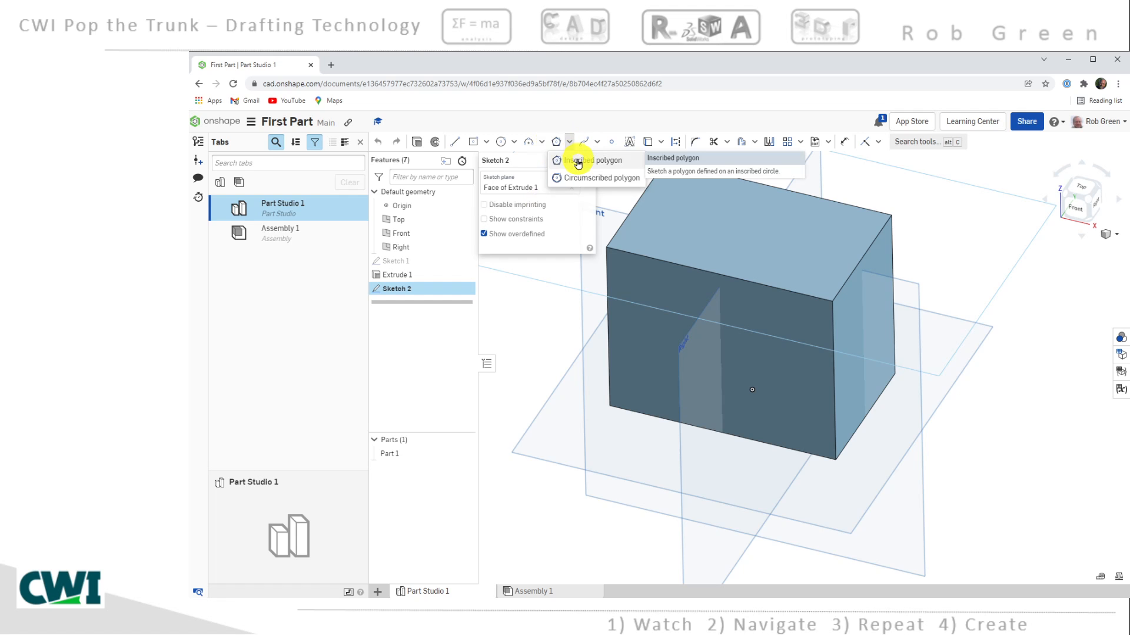
left_click(578, 162)
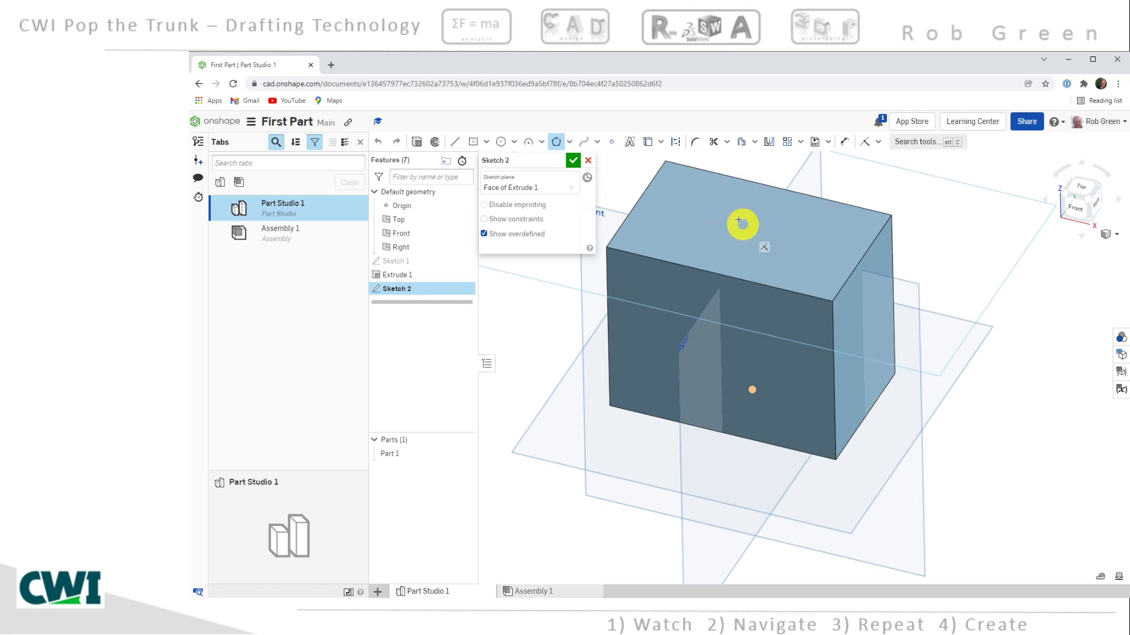
left_click(692, 200)
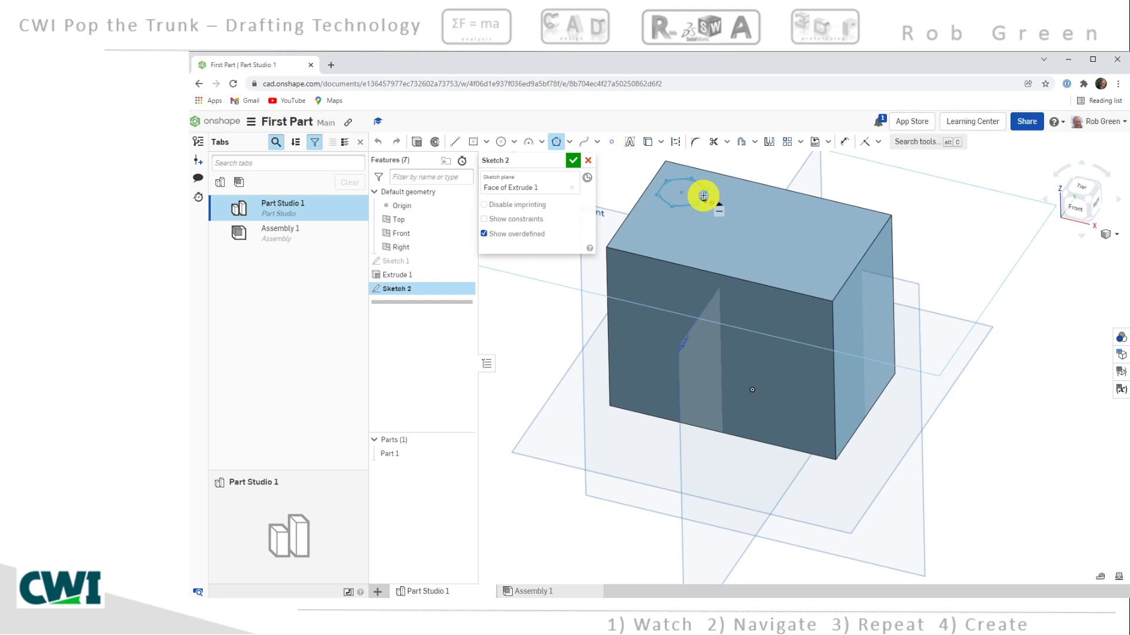
scroll(703, 196, "up", 4)
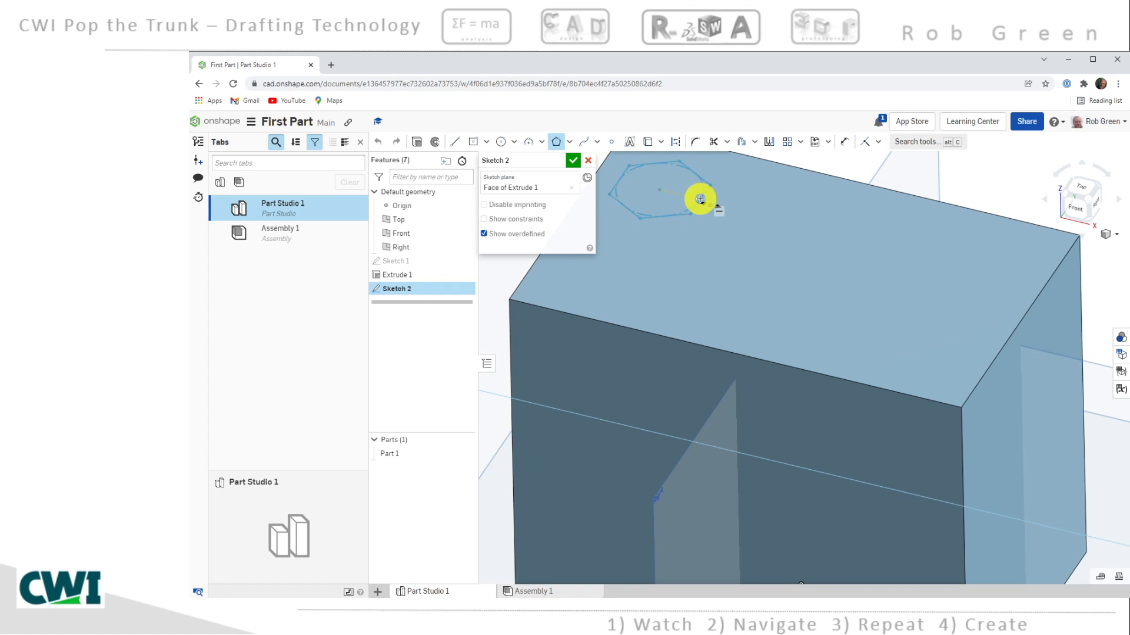
left_click(700, 199)
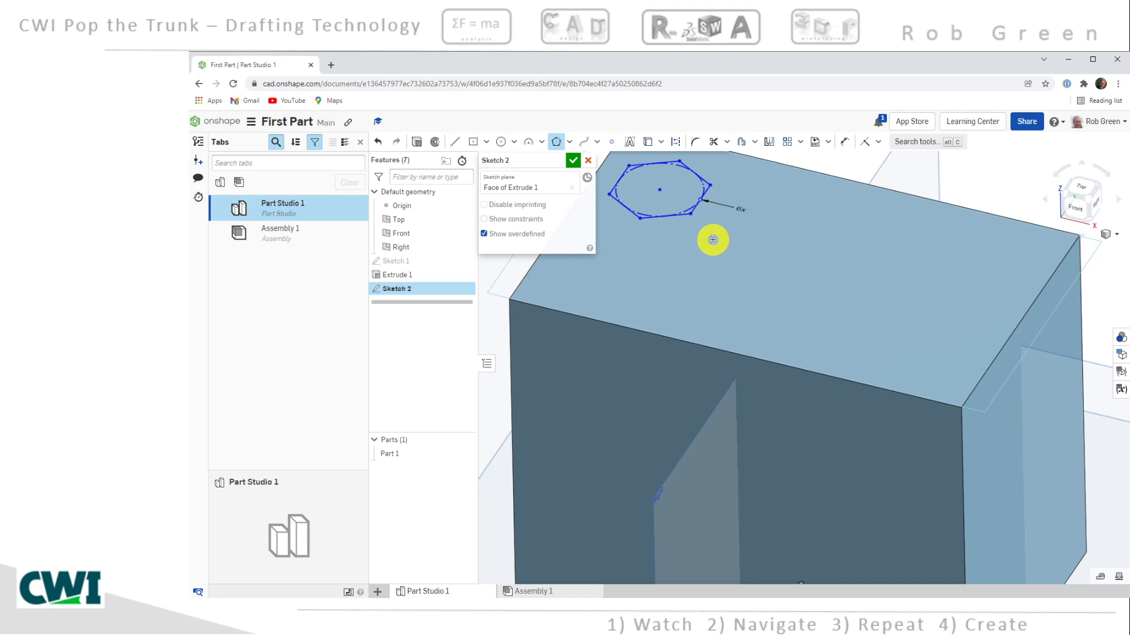
key("Escape")
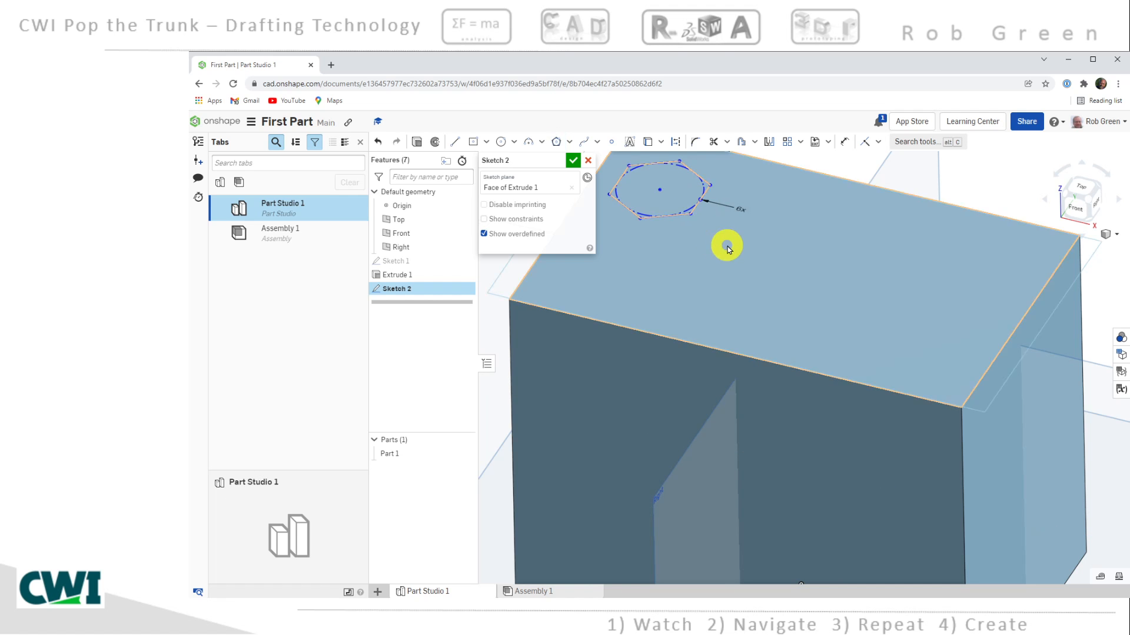
mouse_move(726, 245)
right_mouse_down()
mouse_move(814, 267)
mouse_move(730, 252)
mouse_move(836, 300)
right_mouse_up()
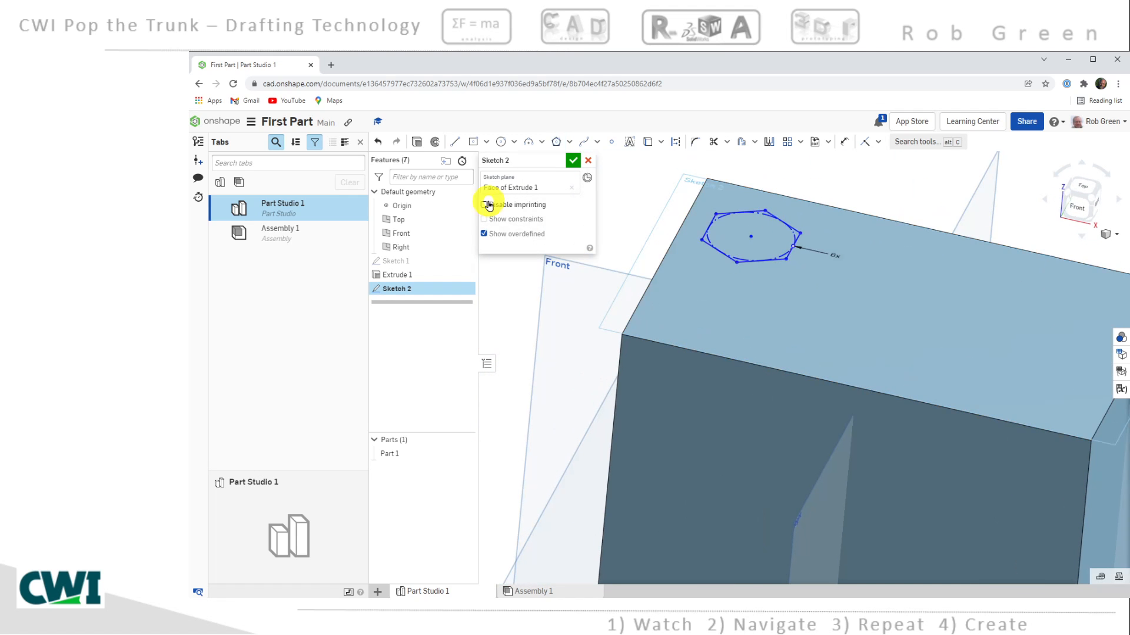
left_click(569, 157)
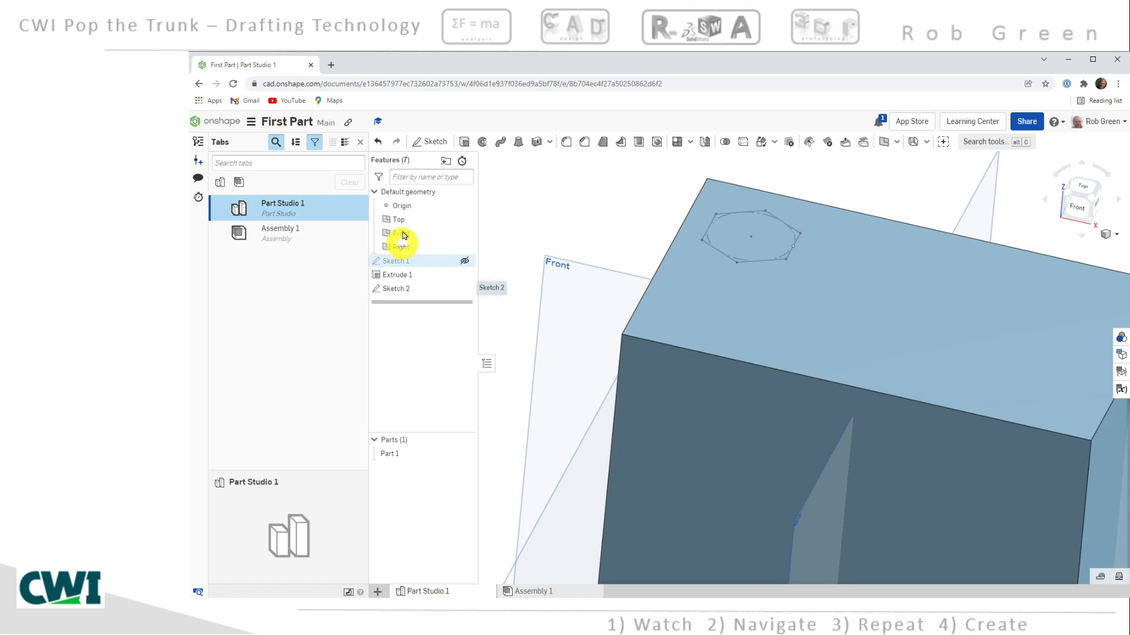
Step: Extrude the hexagon sketch upward as a Blind, 1 in deep solid added to the block
left_click(401, 290)
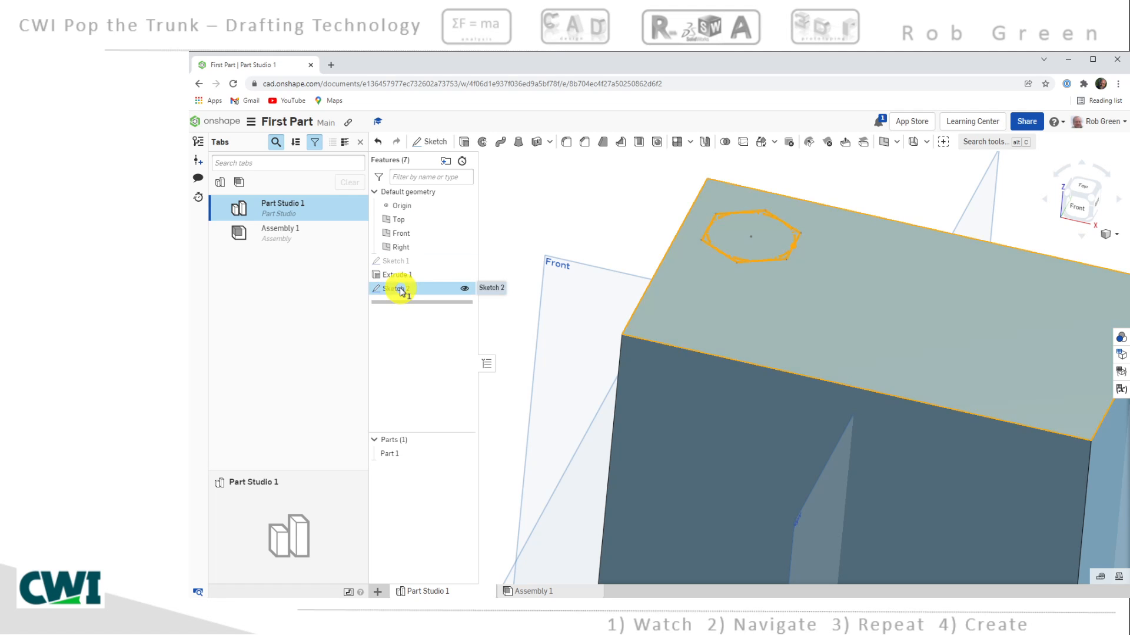
left_click(466, 144)
scroll(718, 303, "down", 3)
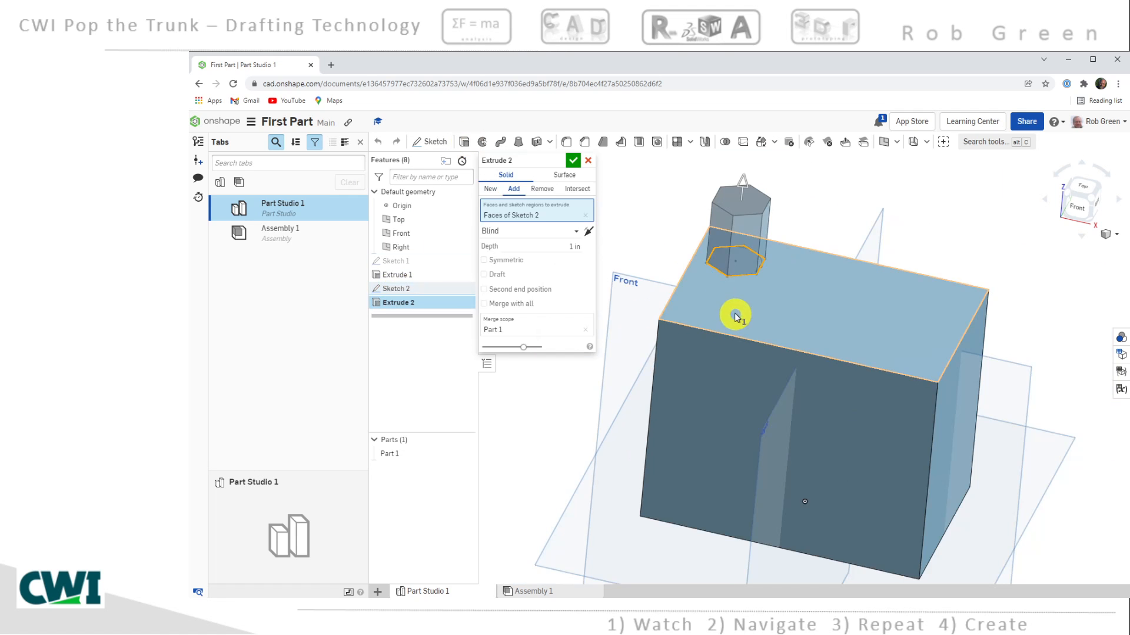
right_click_drag(736, 318, 749, 298)
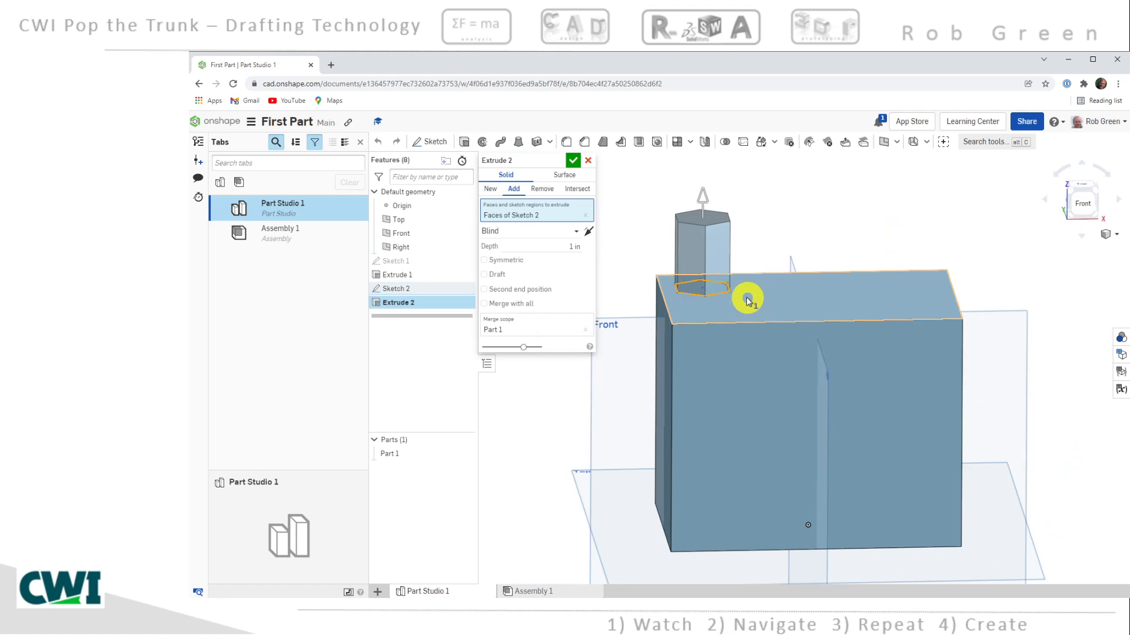
scroll(653, 279, "up", 3)
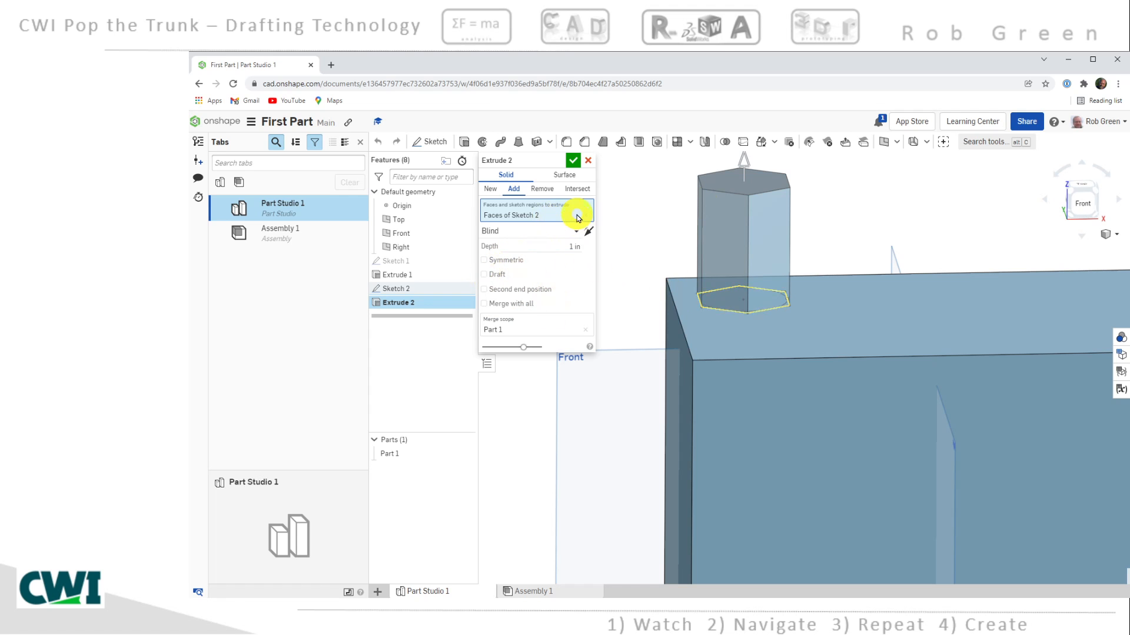
left_click(574, 162)
Step: Edit the hexagon's extrude to reverse its direction into the block and remove material instead of adding it
right_click_drag(725, 287, 811, 327)
scroll(772, 315, "down", 3)
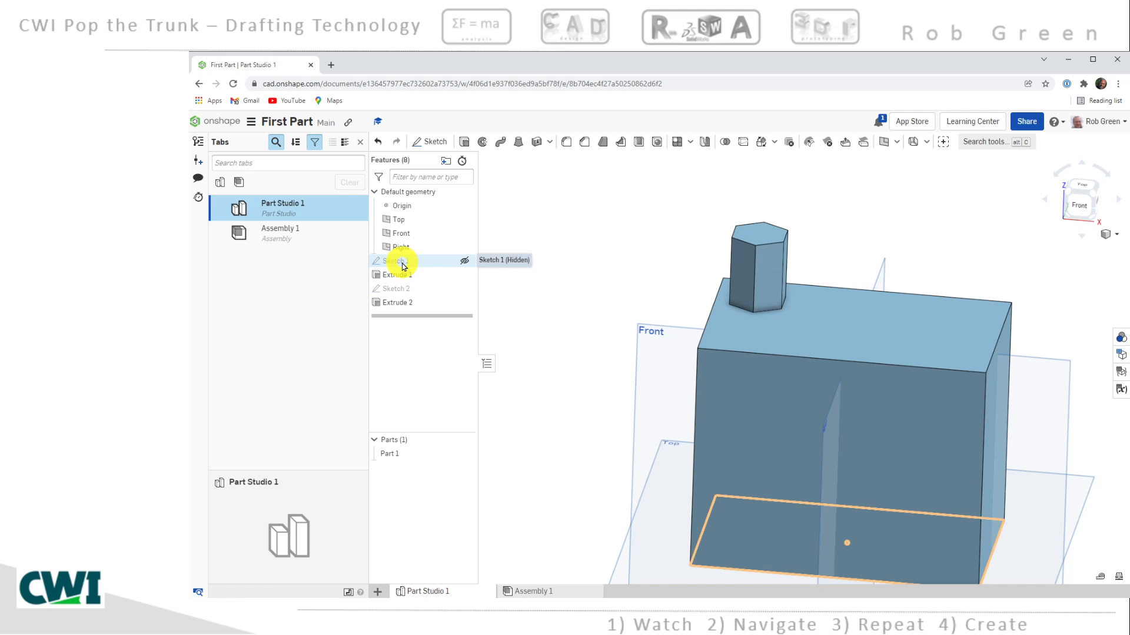
right_click(401, 302)
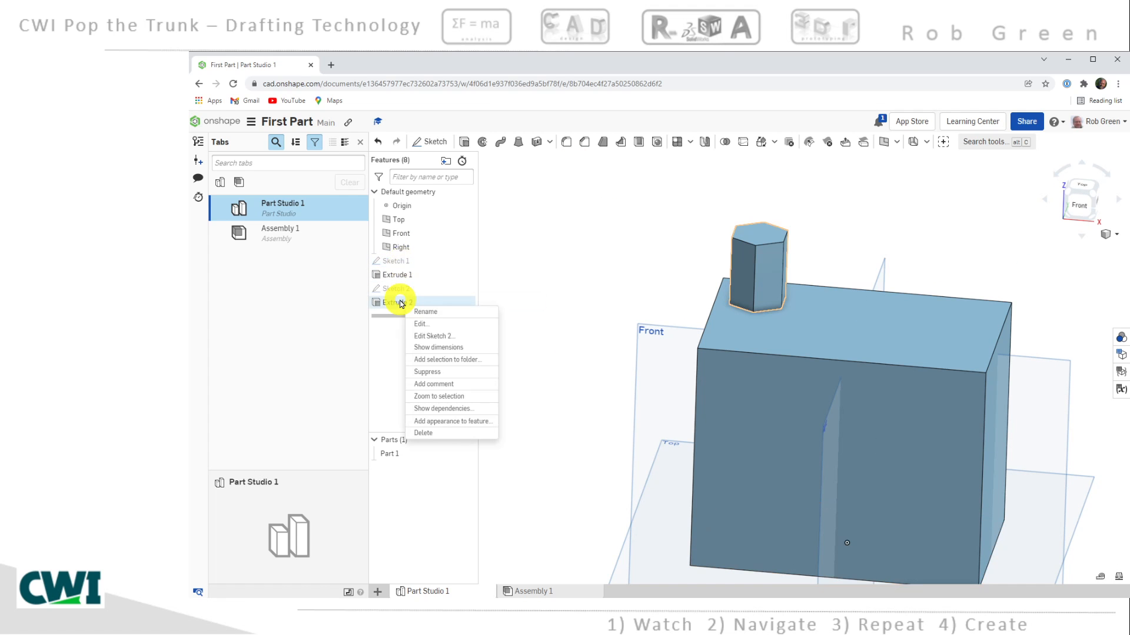
left_click(422, 324)
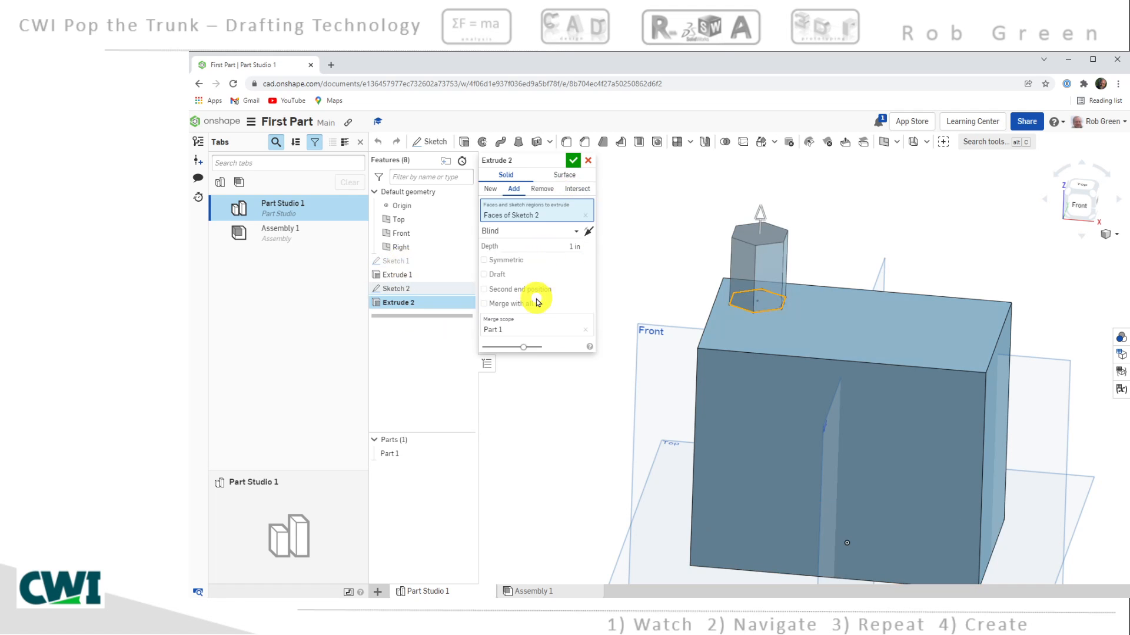
left_click(589, 231)
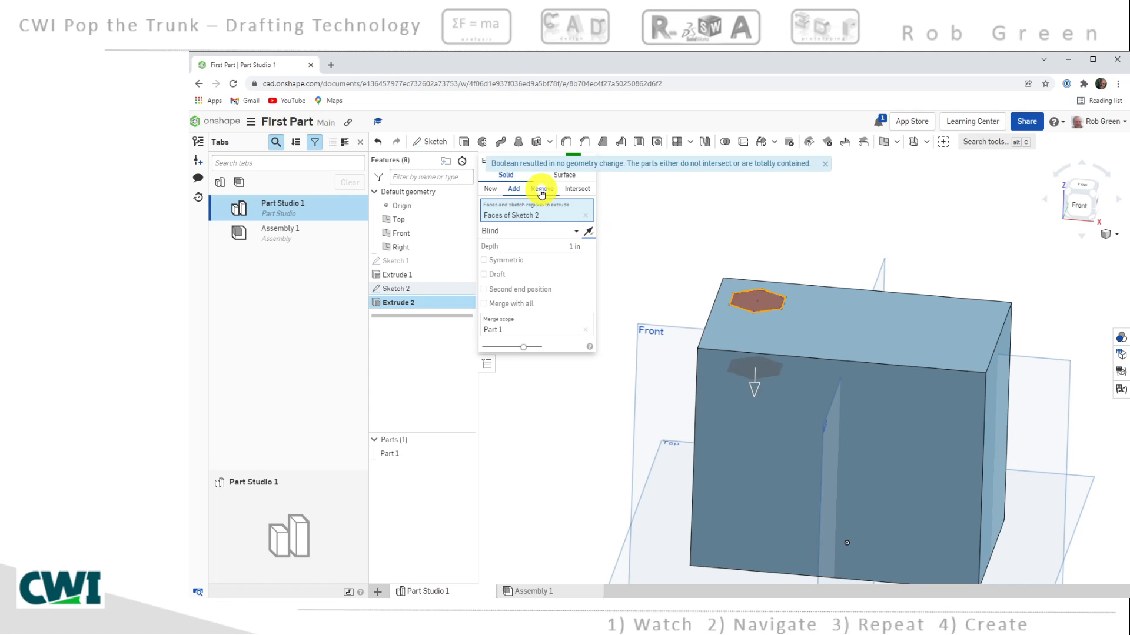
left_click(541, 189)
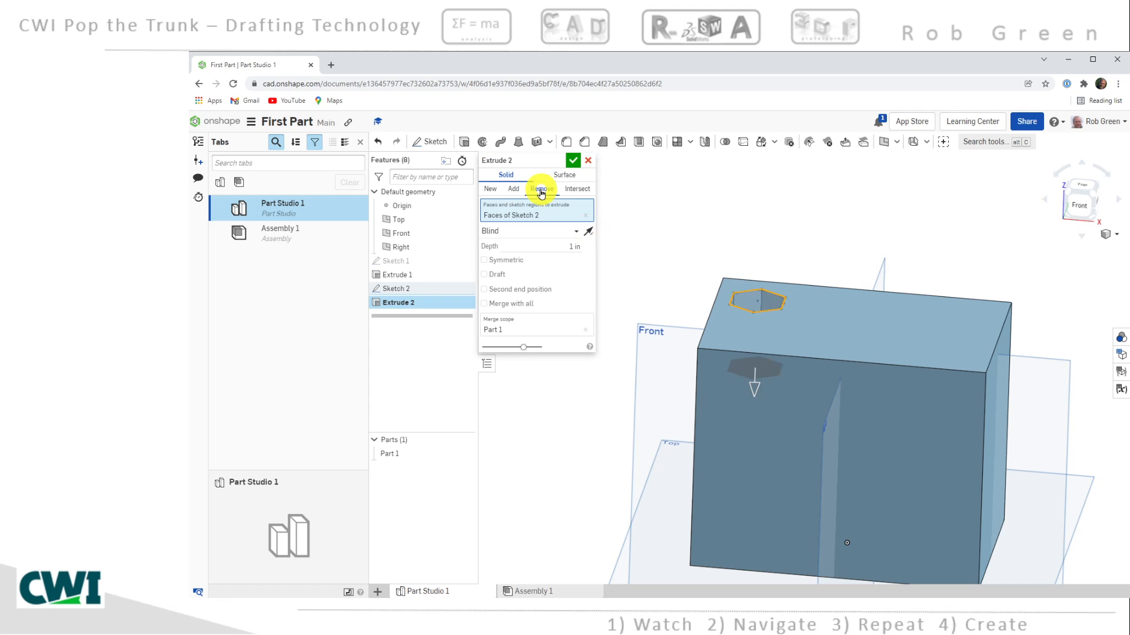
left_click(572, 161)
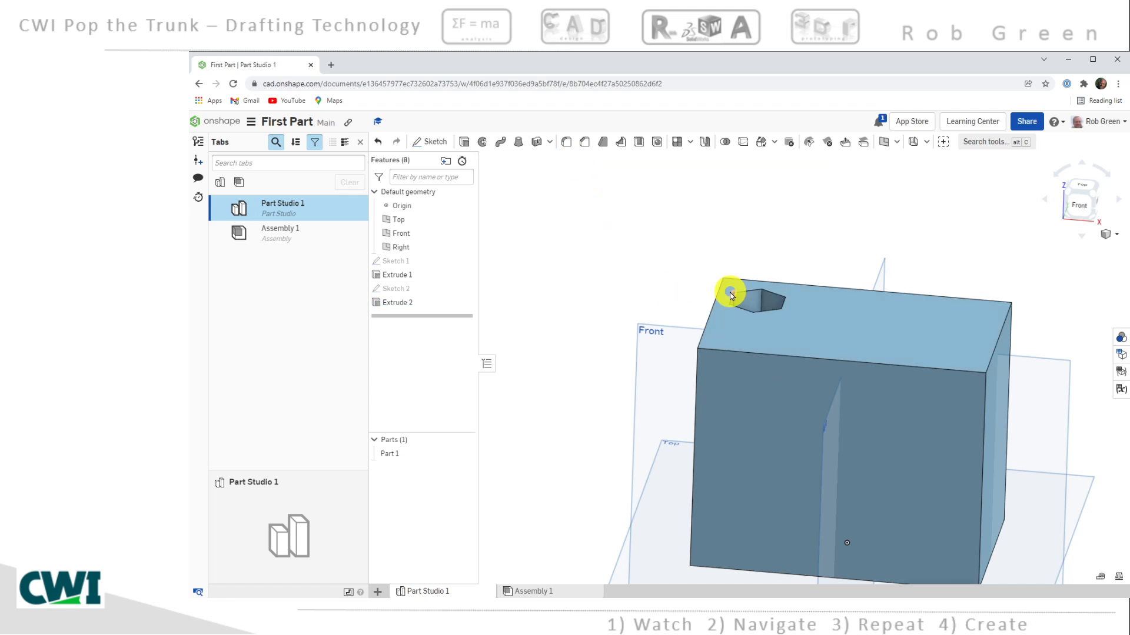
right_click_drag(732, 292, 724, 318)
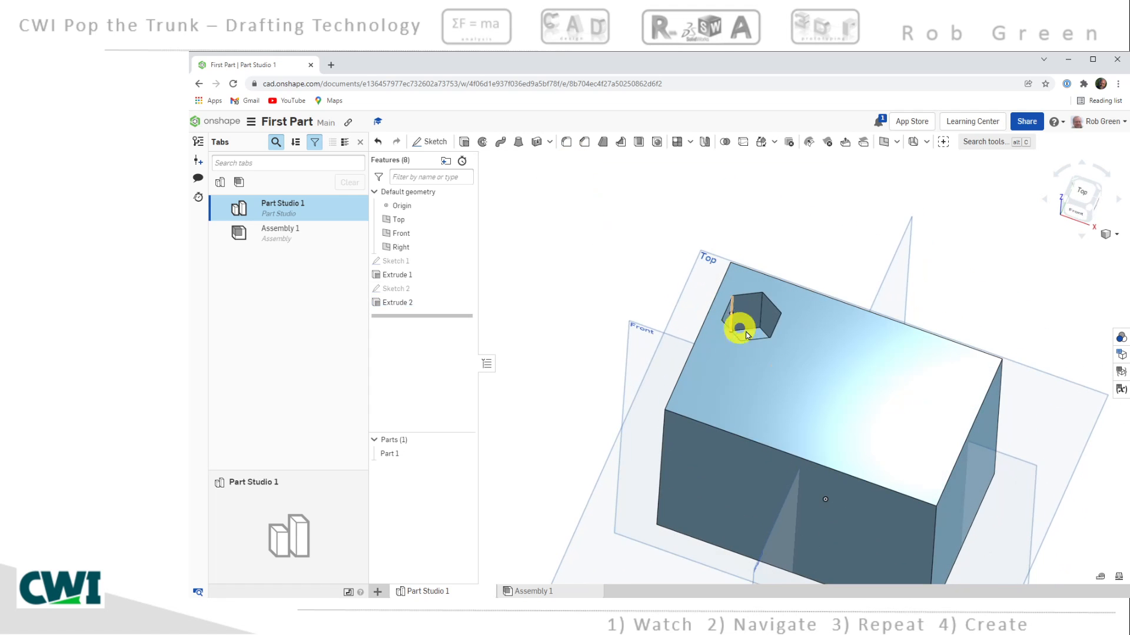
scroll(771, 319, "up", 3)
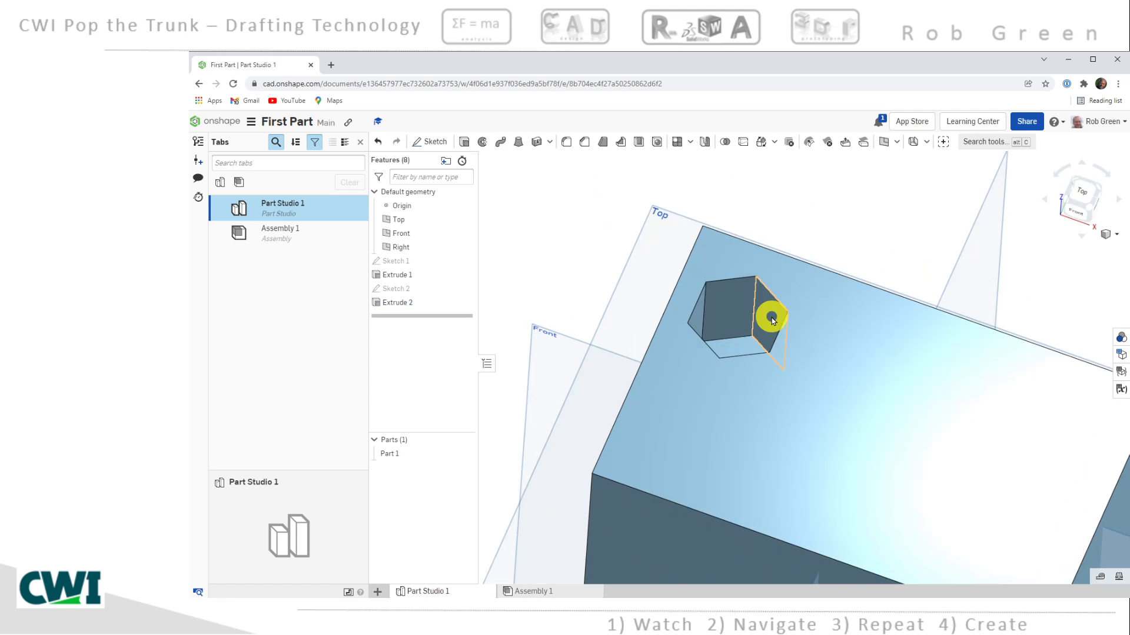
right_click_drag(757, 323, 783, 334)
scroll(766, 327, "down", 1)
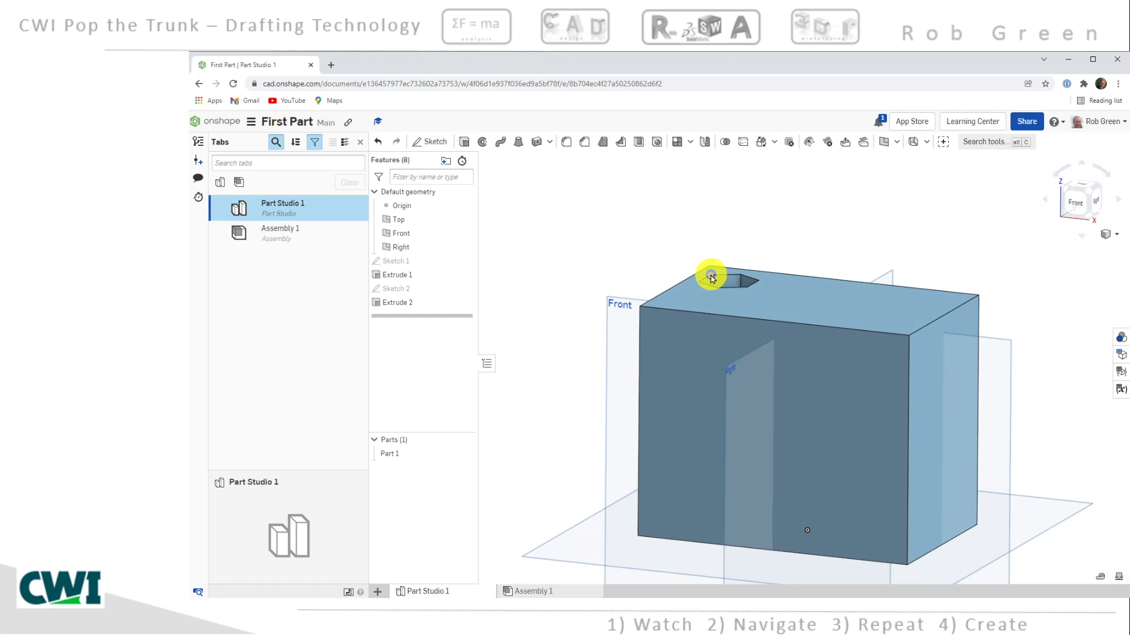
mouse_move(714, 273)
right_mouse_down()
mouse_move(711, 305)
mouse_move(733, 263)
right_mouse_up()
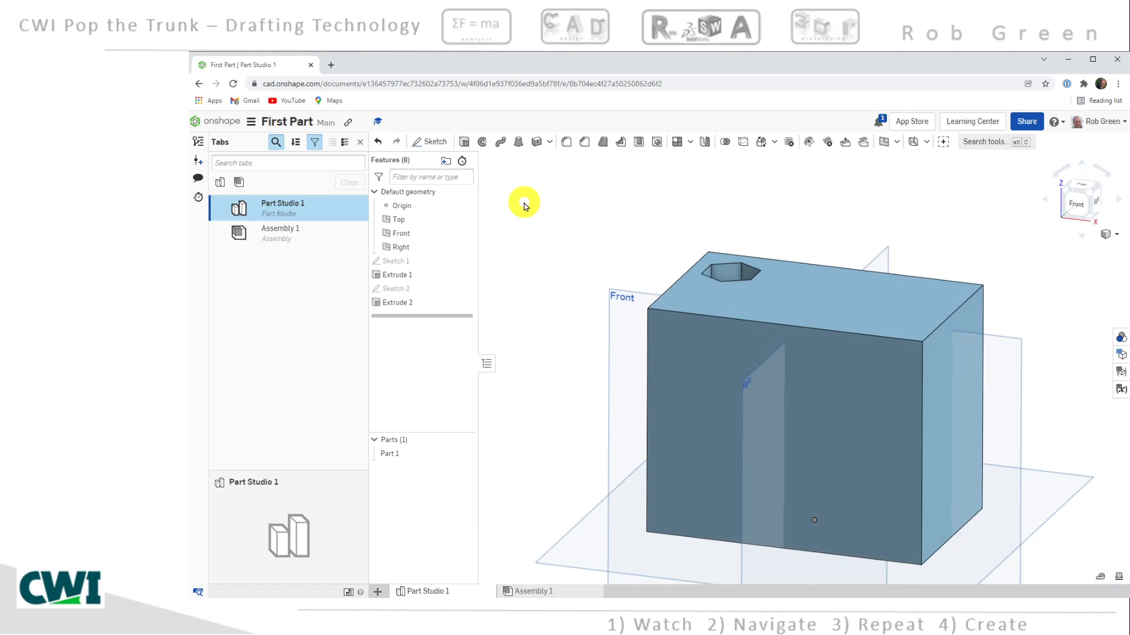
key("ctrl+a")
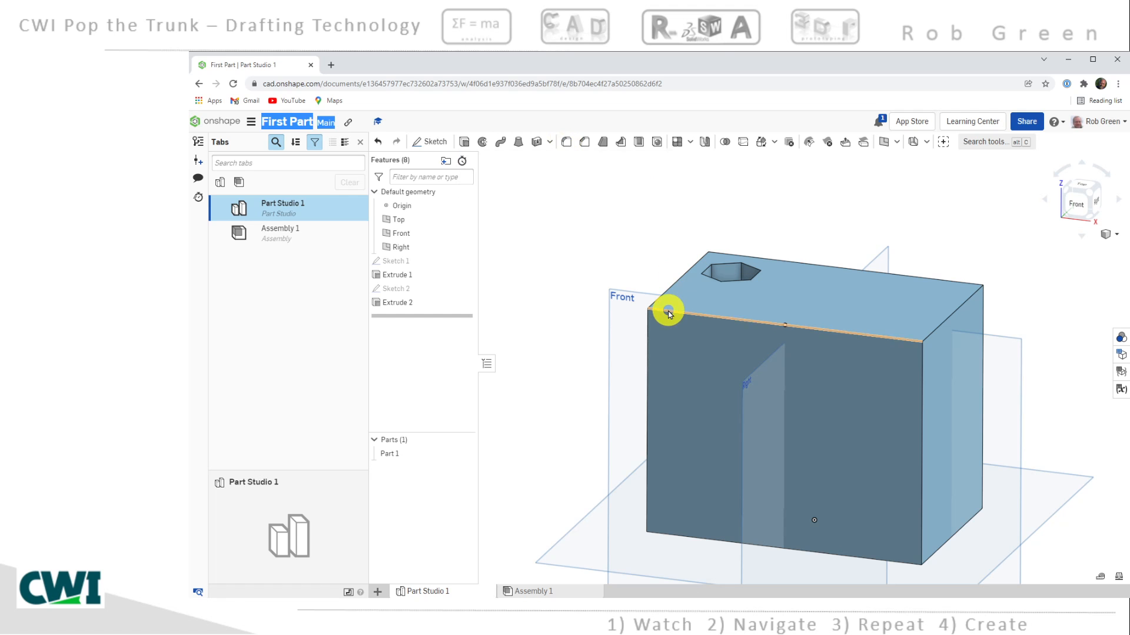
Step: Start a 0.2 in fillet on the block's upper right edge with Radius measurement and a Circular cross section
left_click(566, 143)
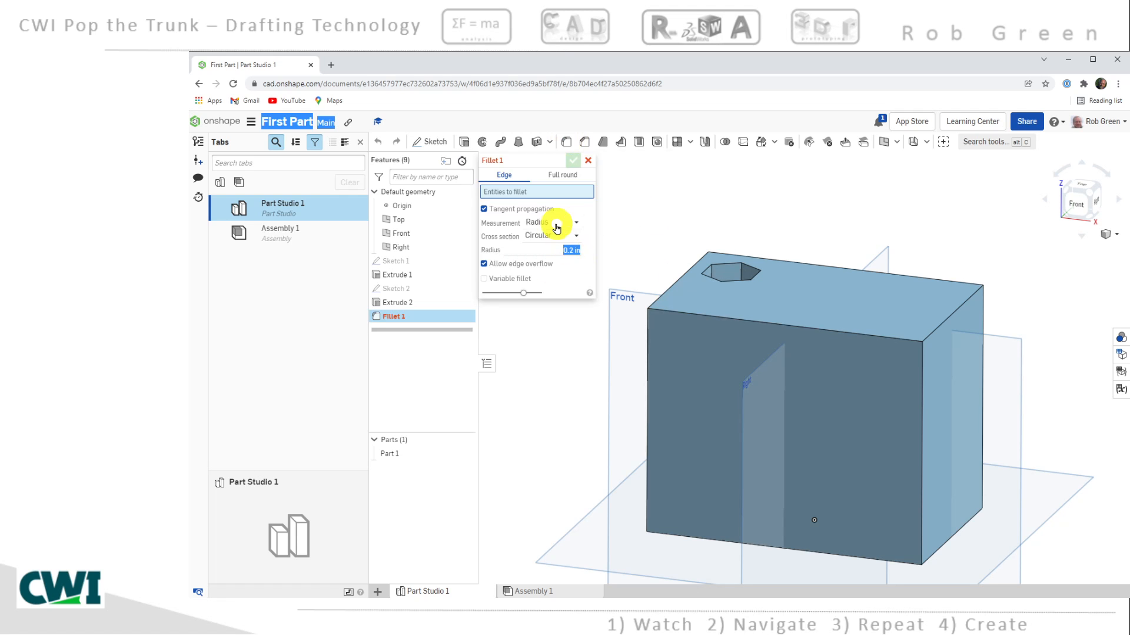
left_click(558, 229)
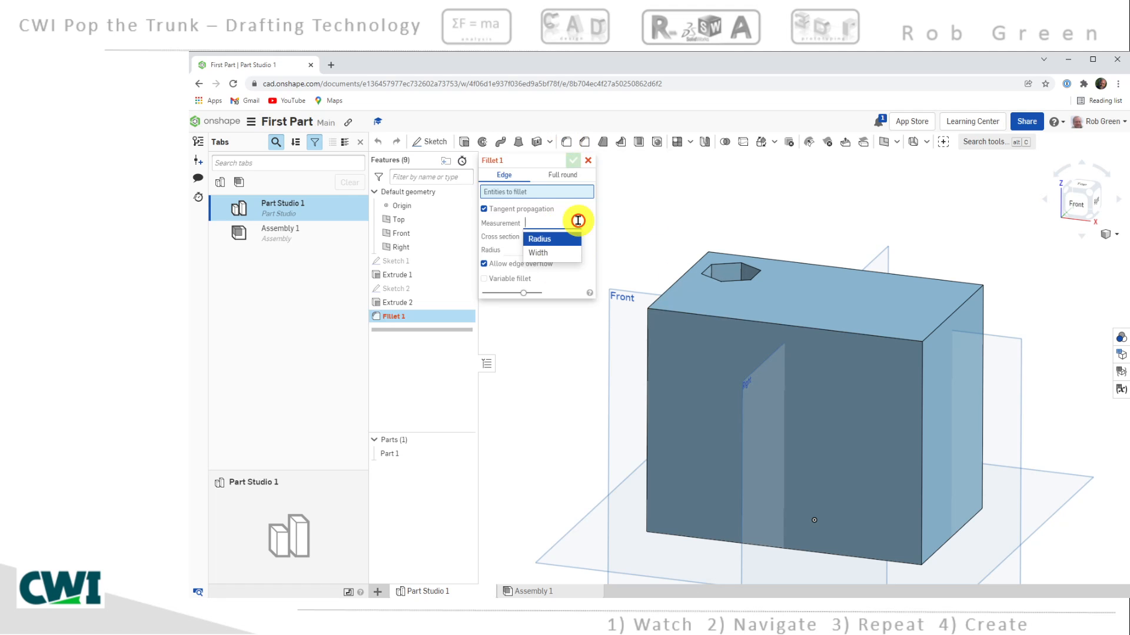
left_click(560, 238)
left_click(562, 237)
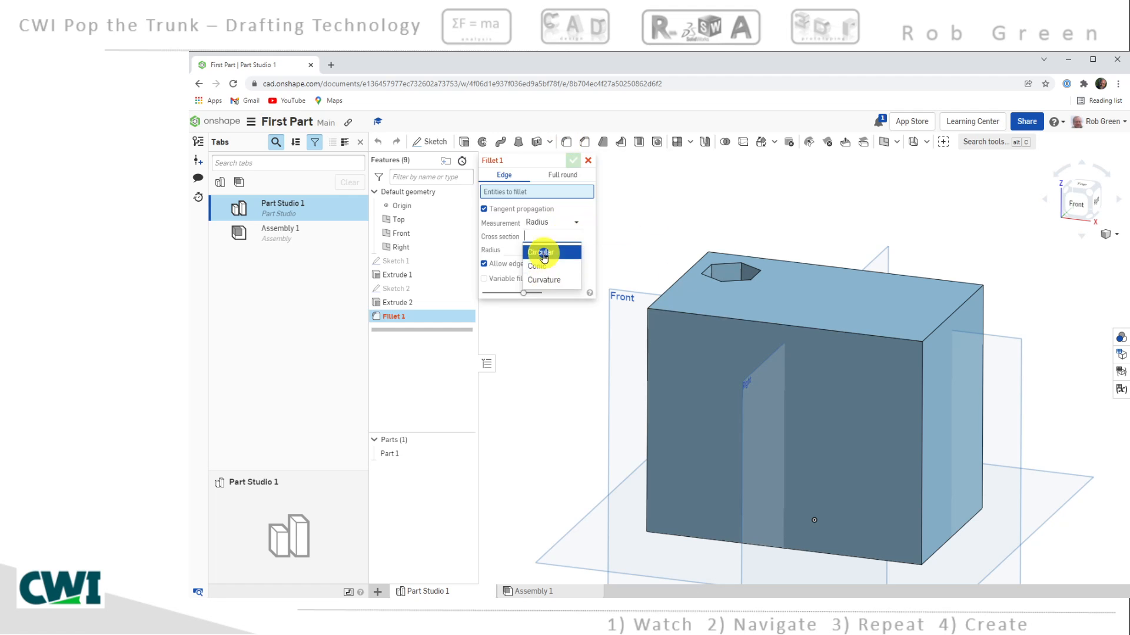
left_click(543, 250)
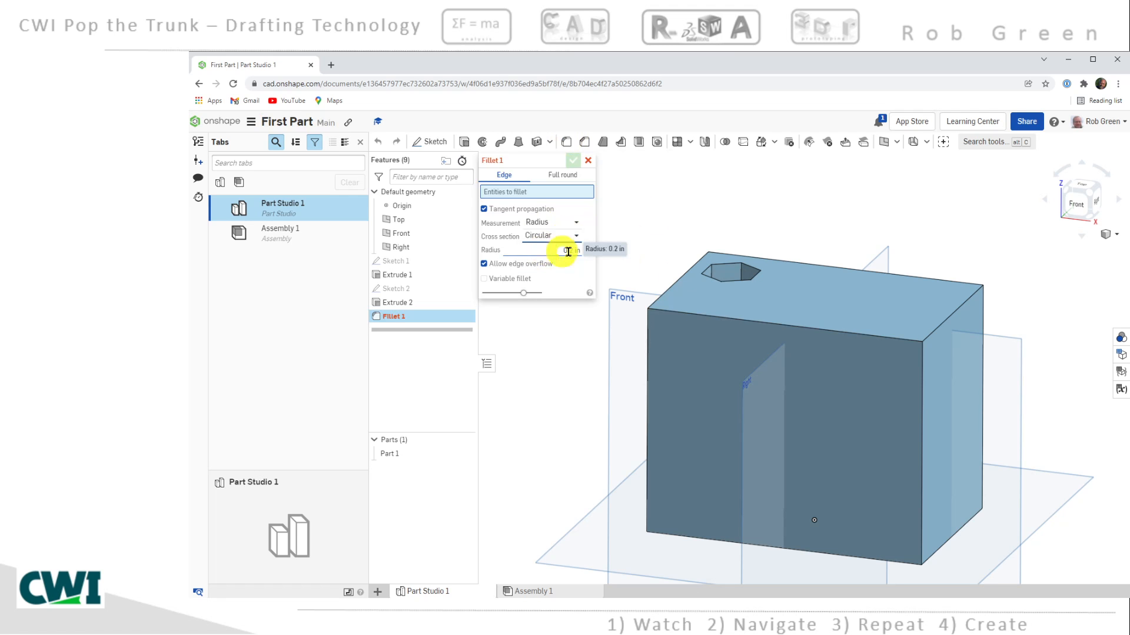
left_click(951, 317)
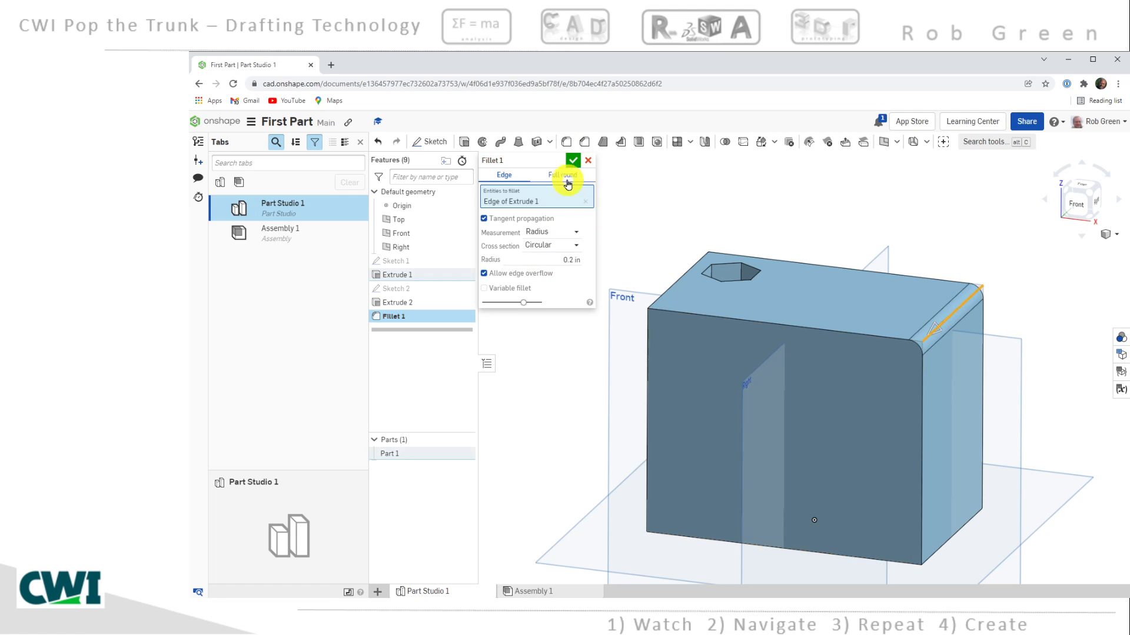
right_click_drag(861, 354, 908, 353)
scroll(971, 328, "up", 5)
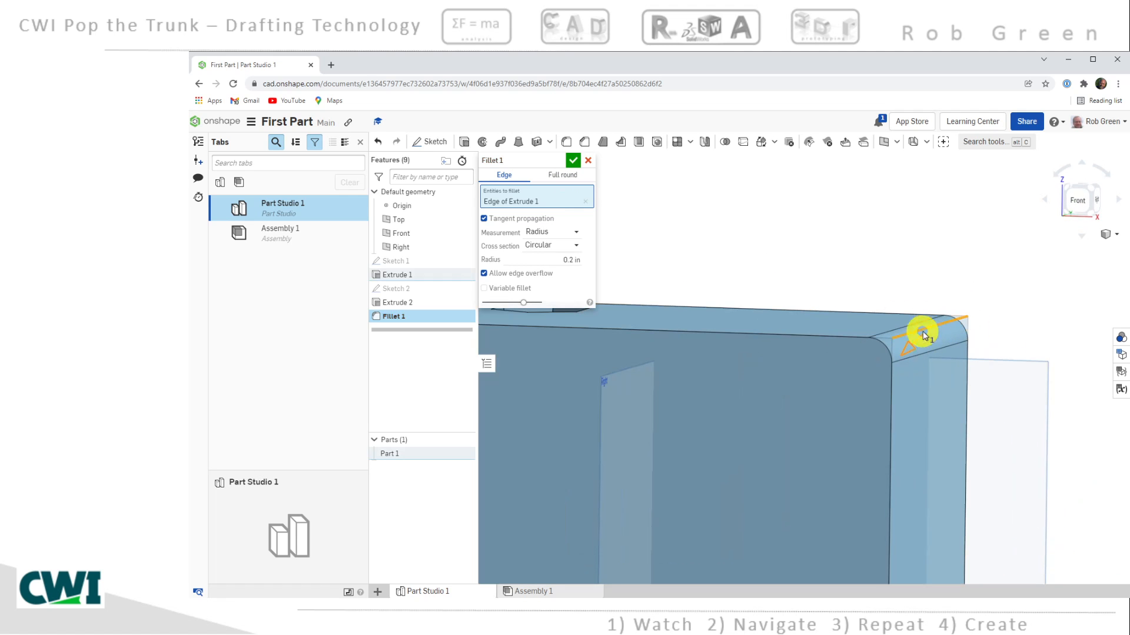
scroll(912, 347, "down", 5)
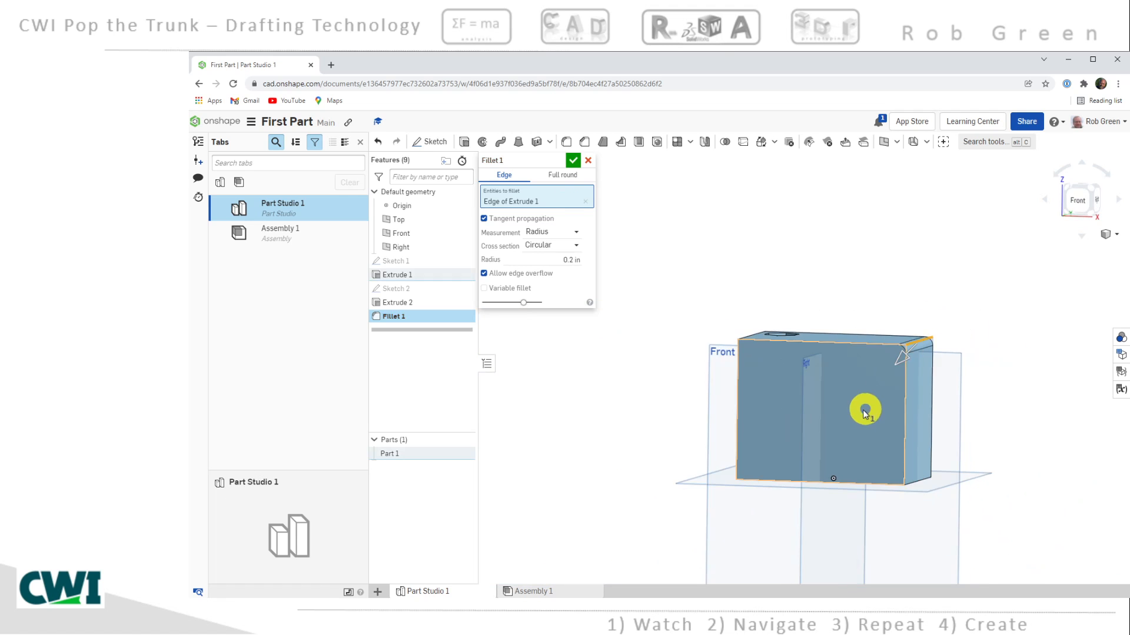
Step: Add the block's bottom face to the fillet selection and accept the fillet
right_click_drag(865, 412, 862, 373)
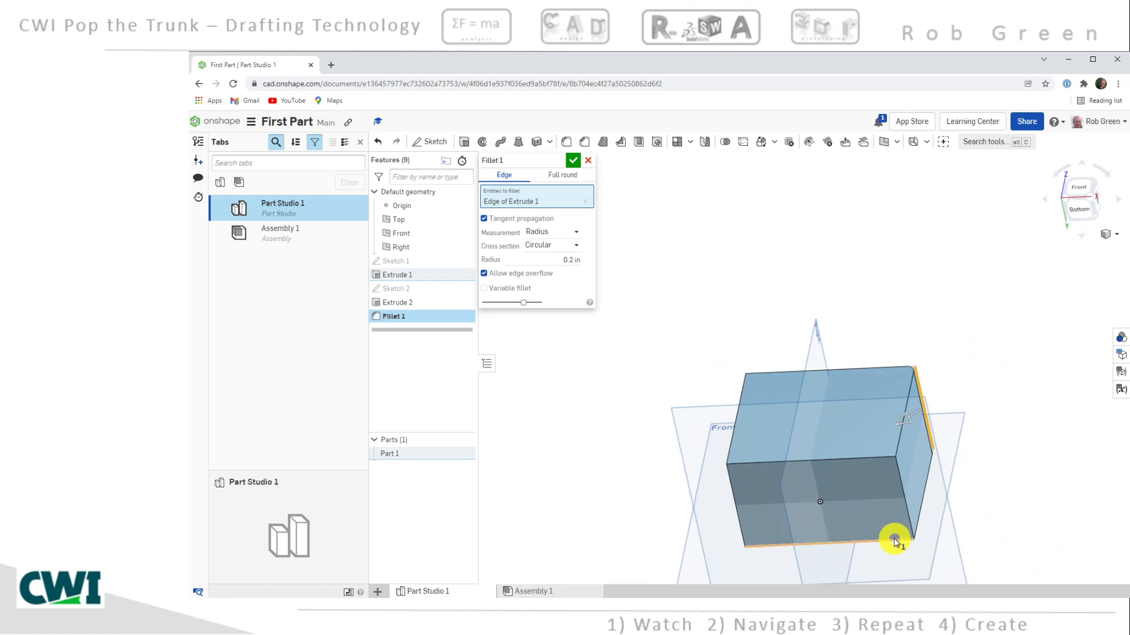
left_click(873, 494)
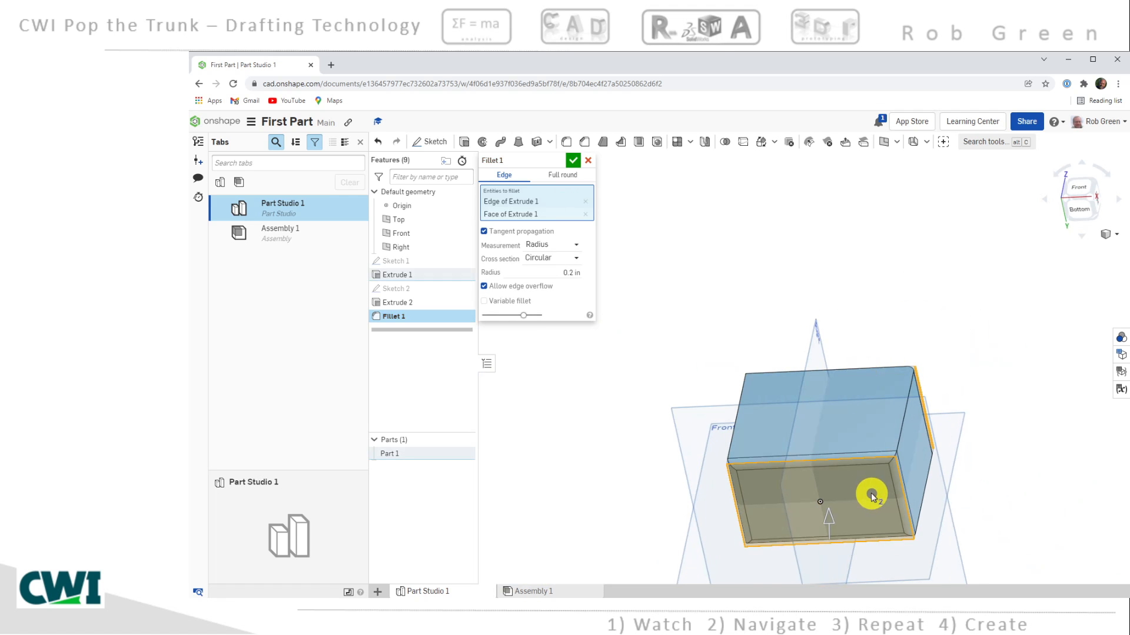
scroll(872, 496, "up", 5)
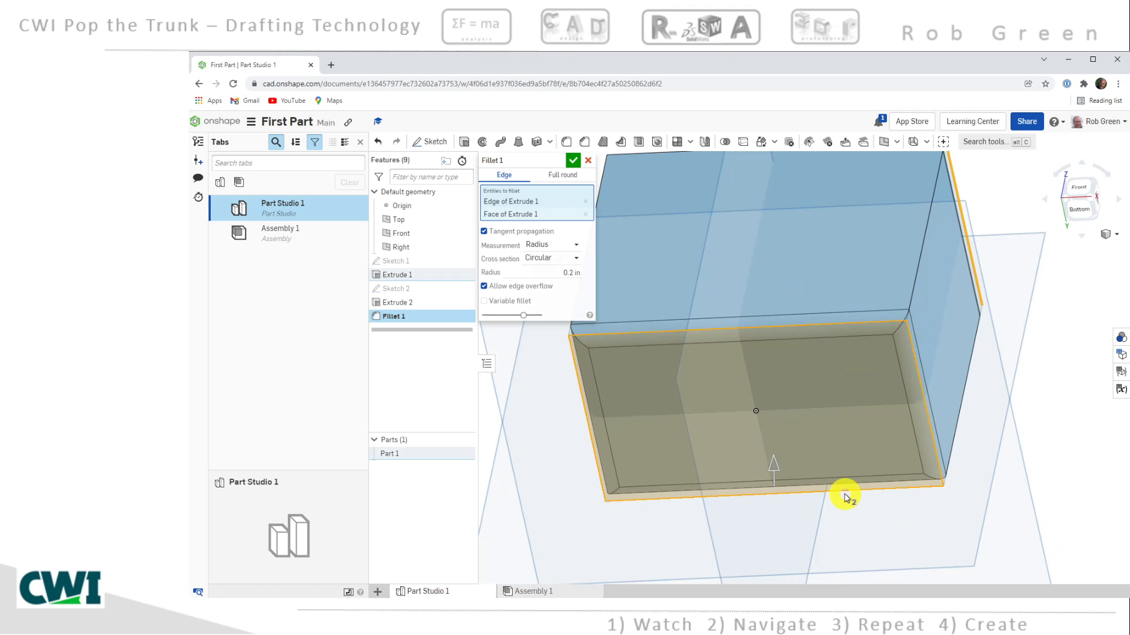
left_click(572, 160)
right_click_drag(639, 285, 628, 340)
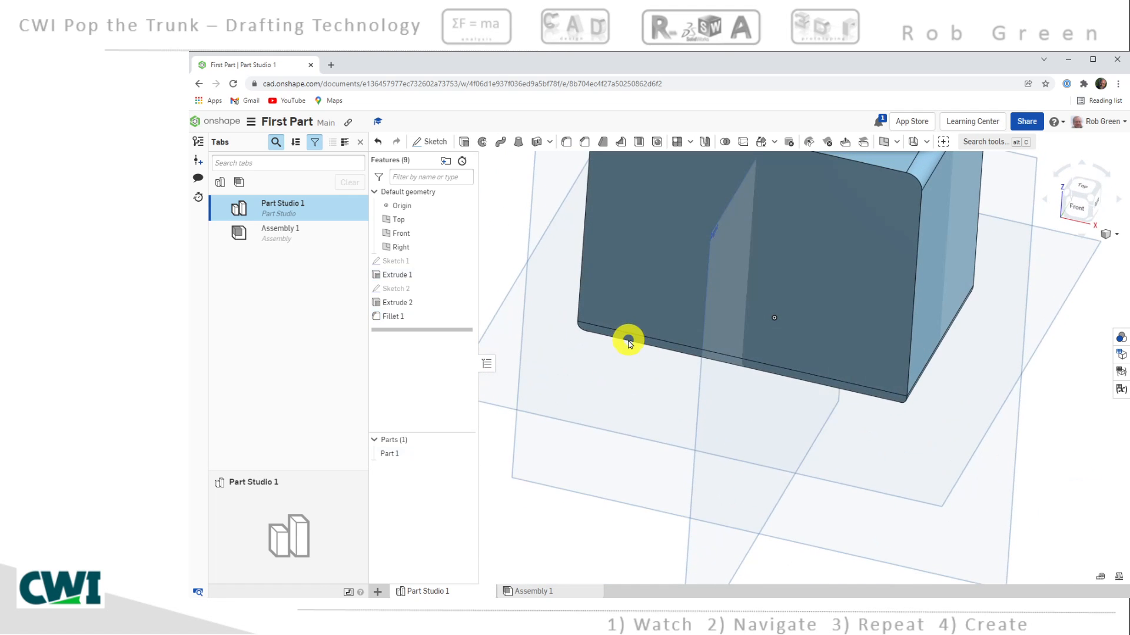
right_click_drag(794, 244, 805, 369)
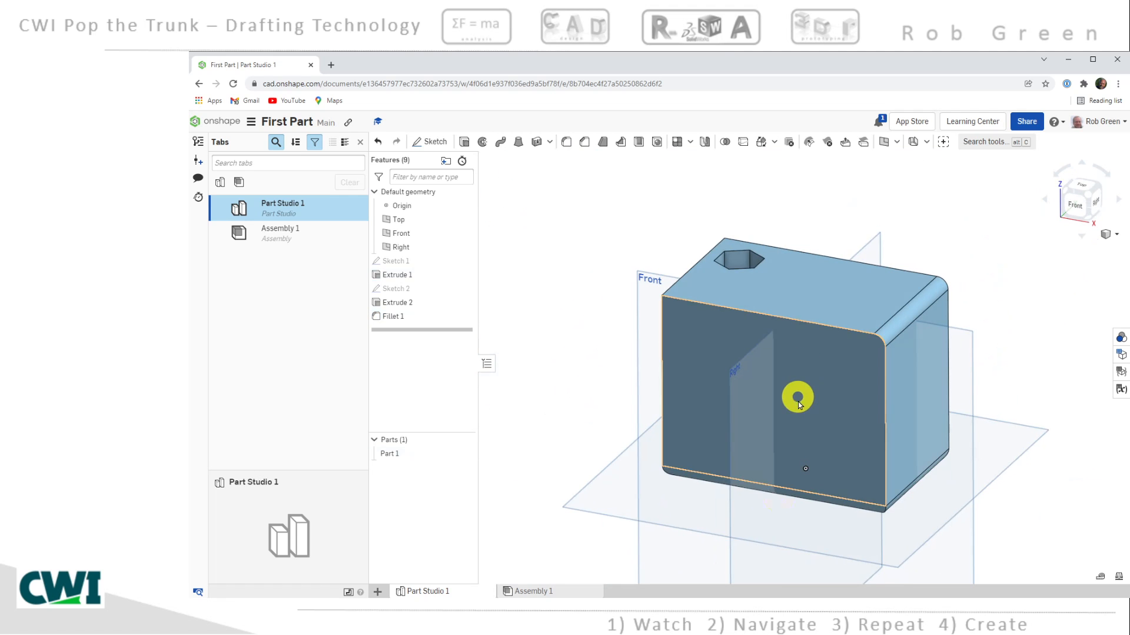
Step: Start a new sketch on the Top plane
left_click(760, 542)
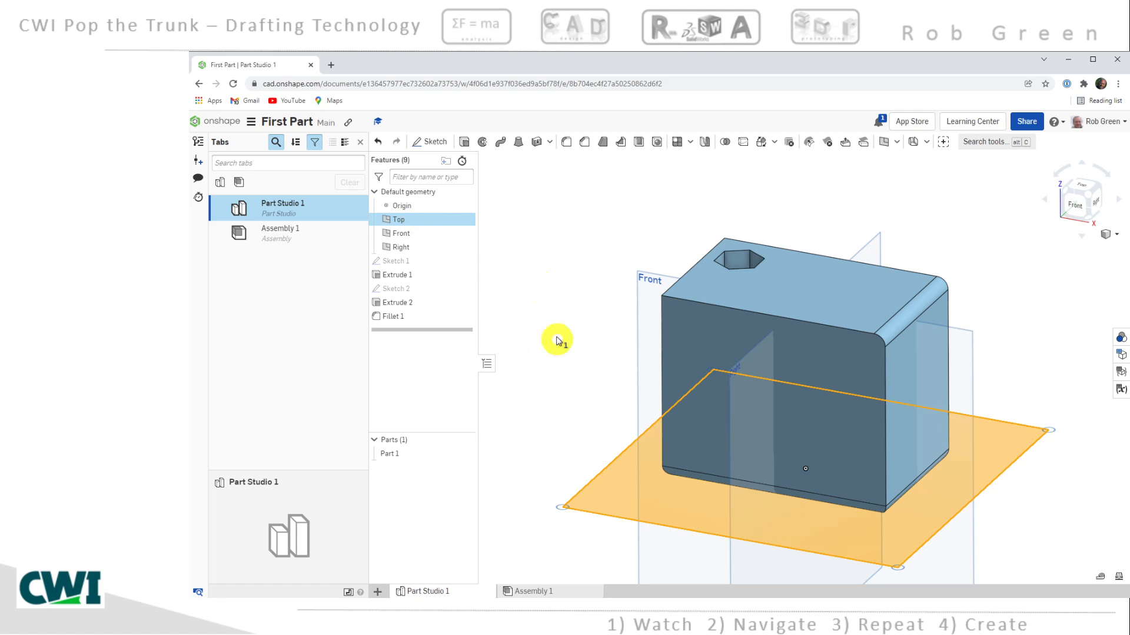
right_click(400, 221)
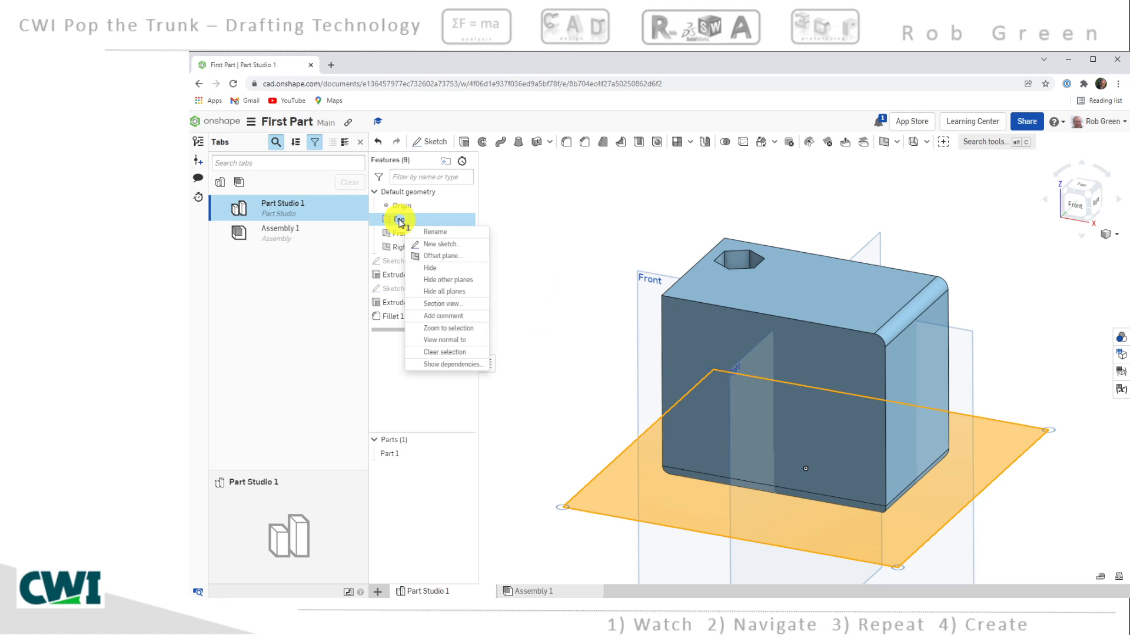
left_click(442, 244)
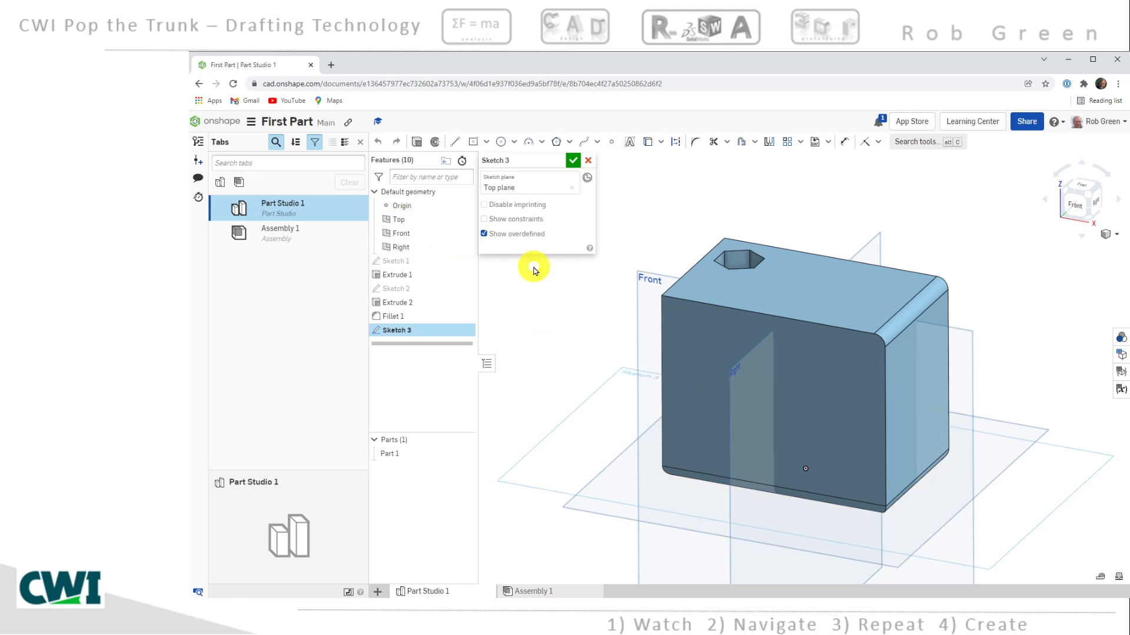
right_click_drag(647, 376, 606, 363)
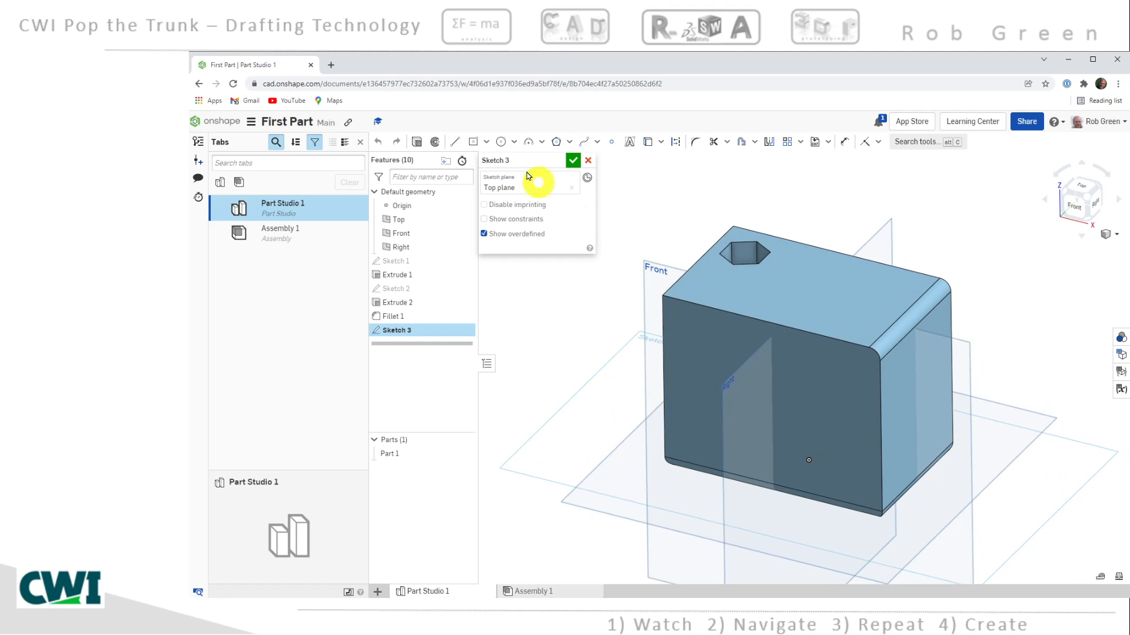
left_click(501, 144)
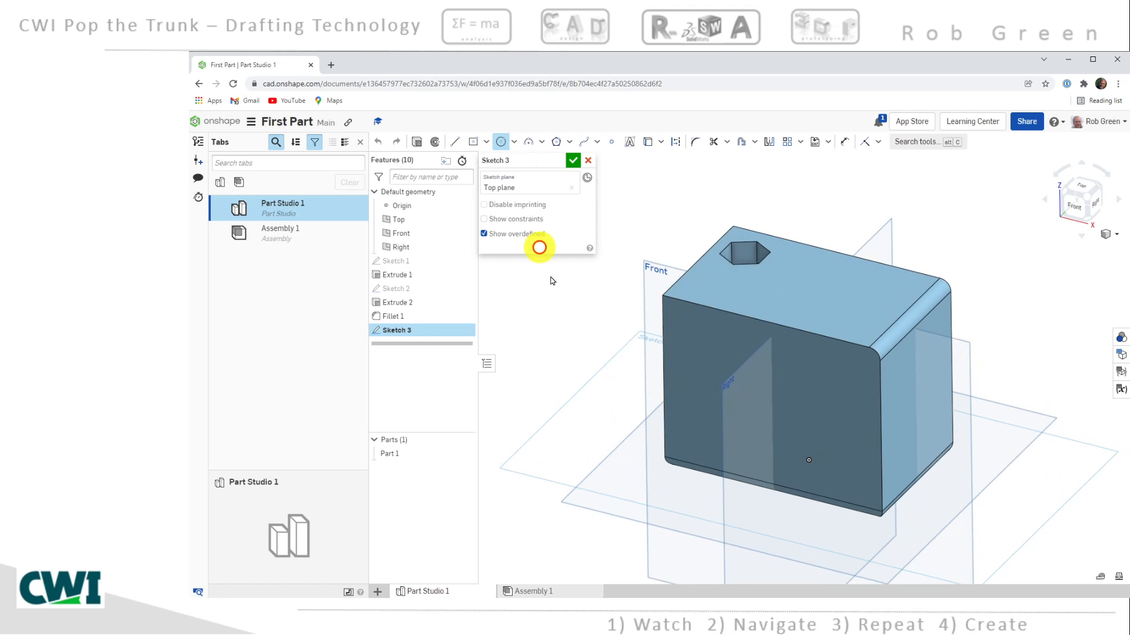
left_click(669, 492)
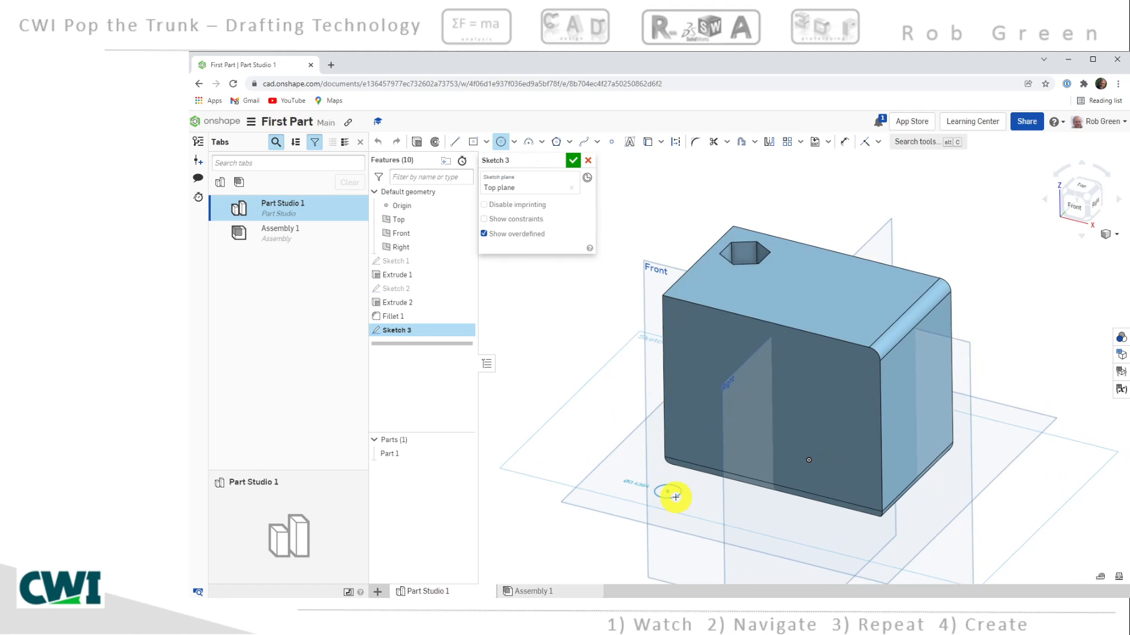
key("Escape")
Step: Sketch a circle about 0.45 in in diameter on the Top plane in front of the block and finish the sketch
left_click(501, 145)
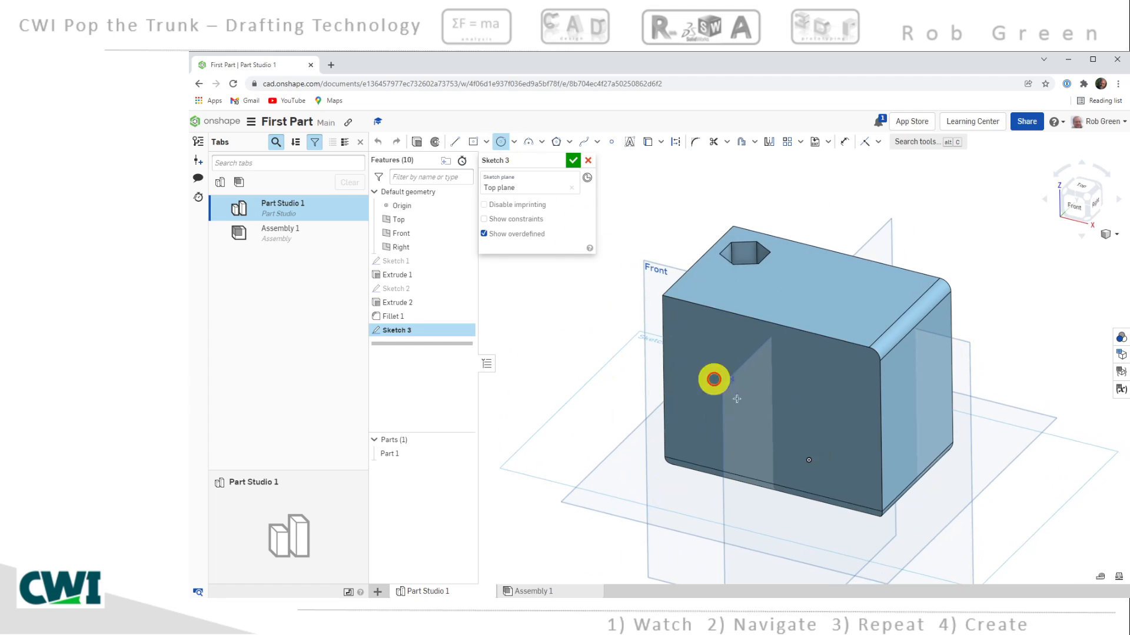
left_click(790, 526)
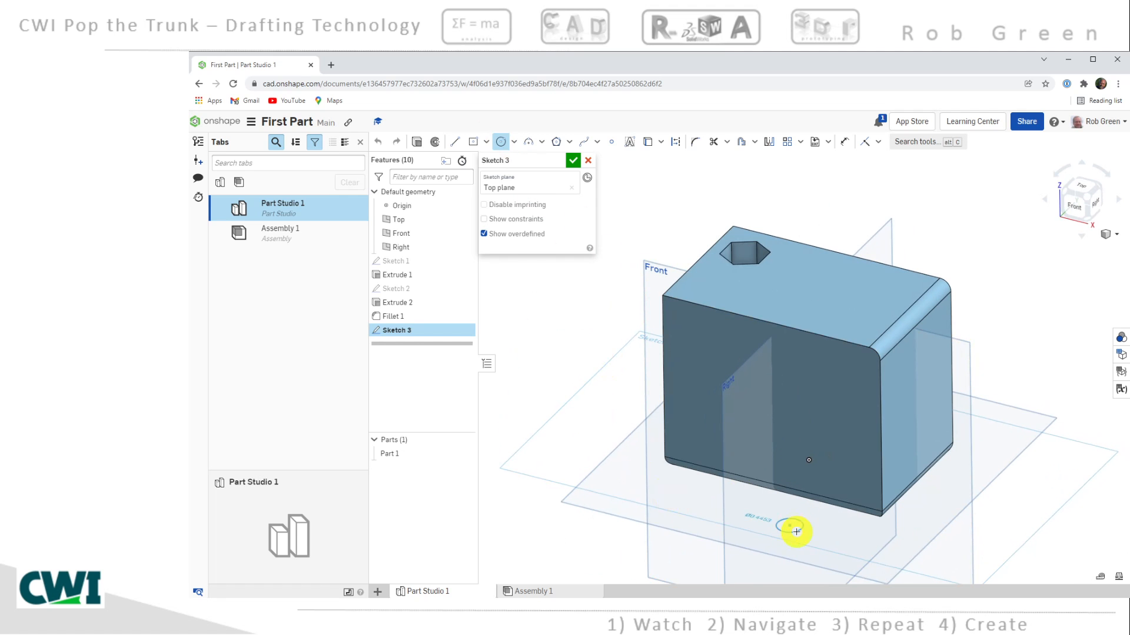
left_click(797, 532)
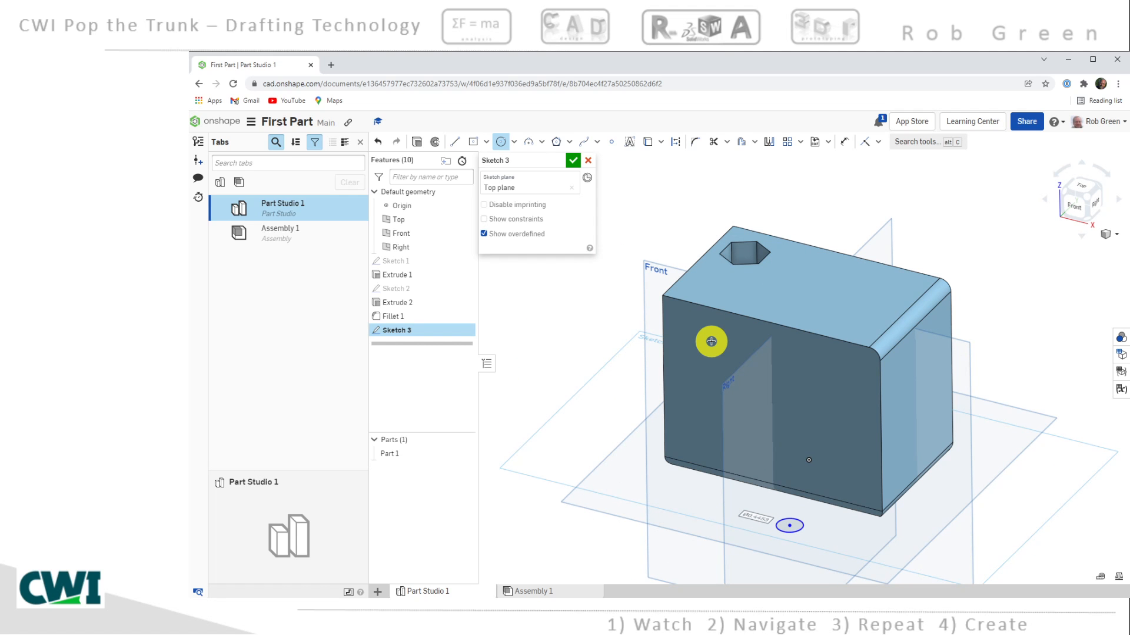
left_click(572, 160)
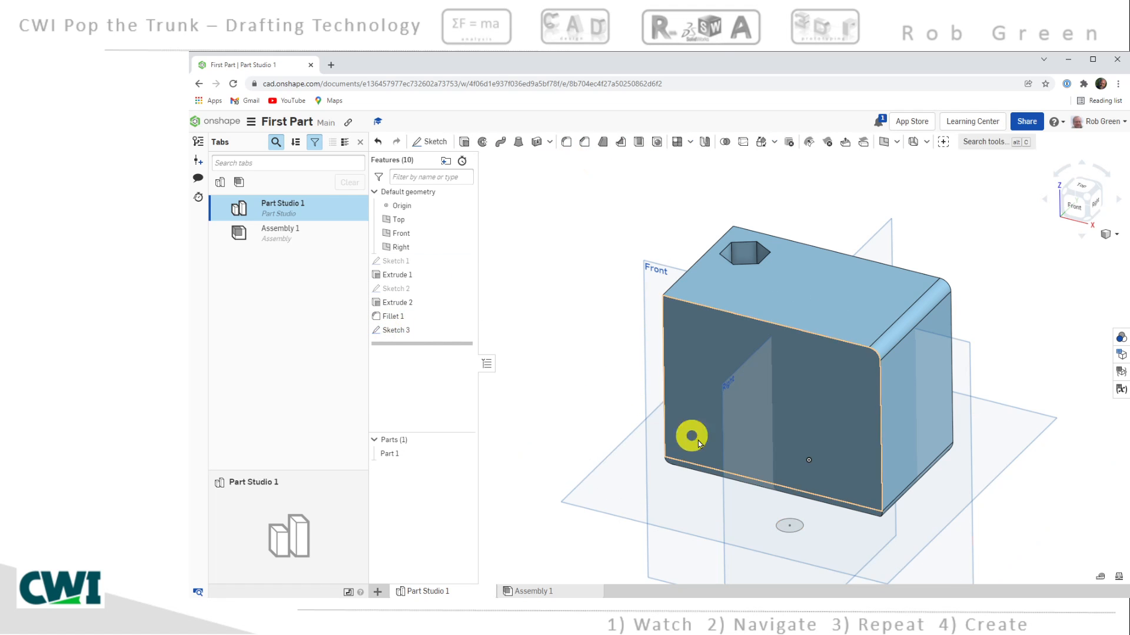
mouse_move(686, 433)
right_mouse_down()
mouse_move(728, 440)
mouse_move(705, 445)
right_mouse_up()
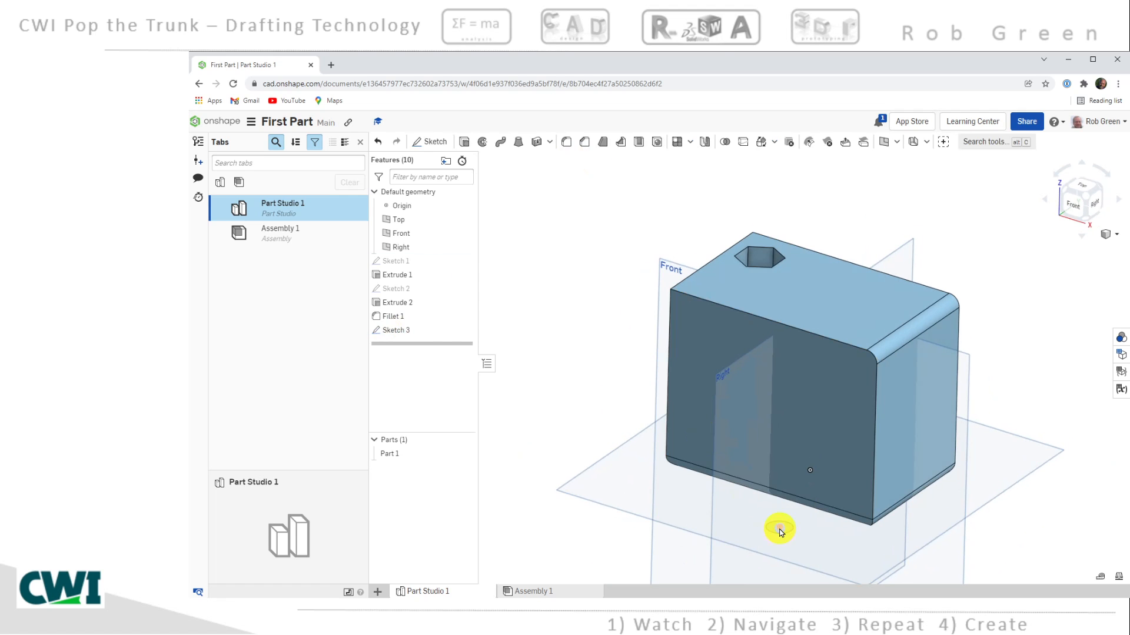
double_click(571, 360)
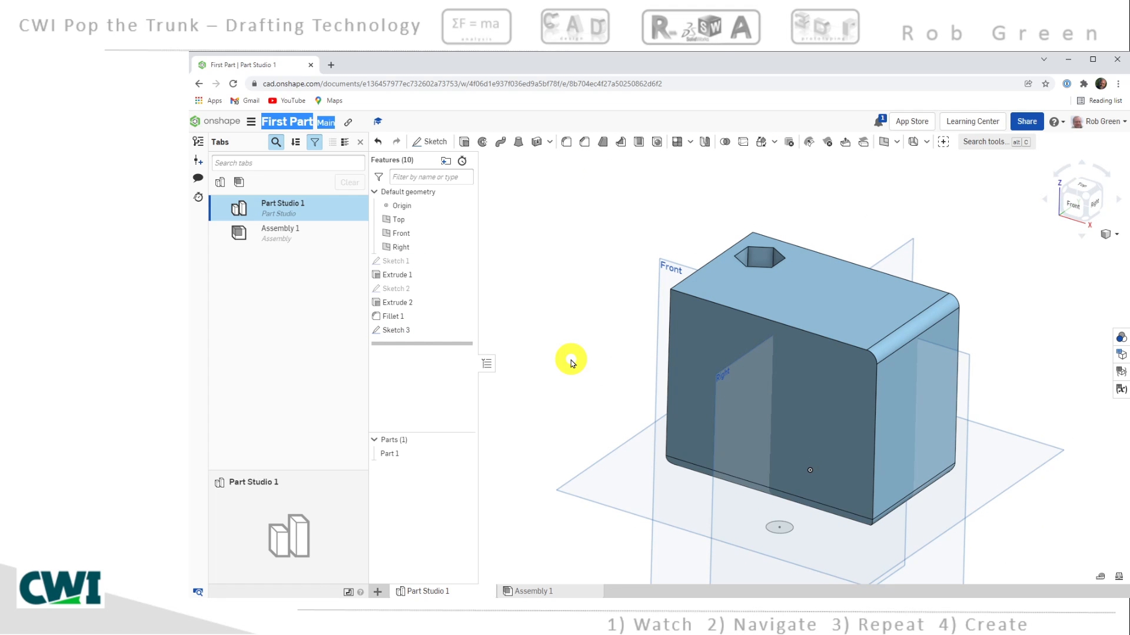
Step: Reopen Sketch 3 for editing and delete the circle in front of the block
right_click(391, 331)
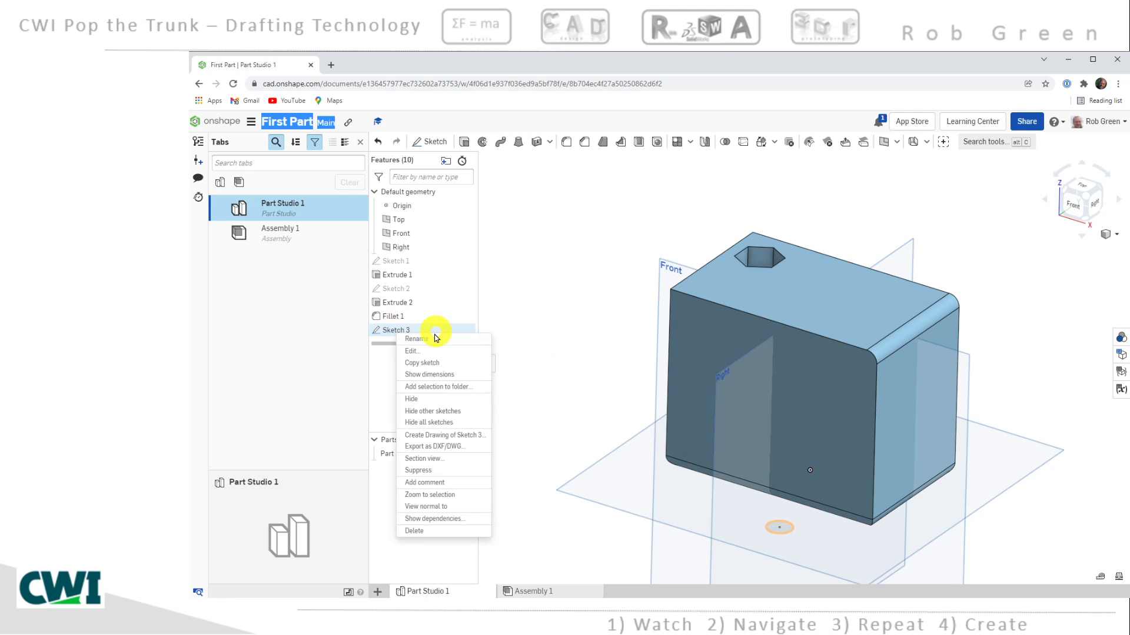
left_click(416, 356)
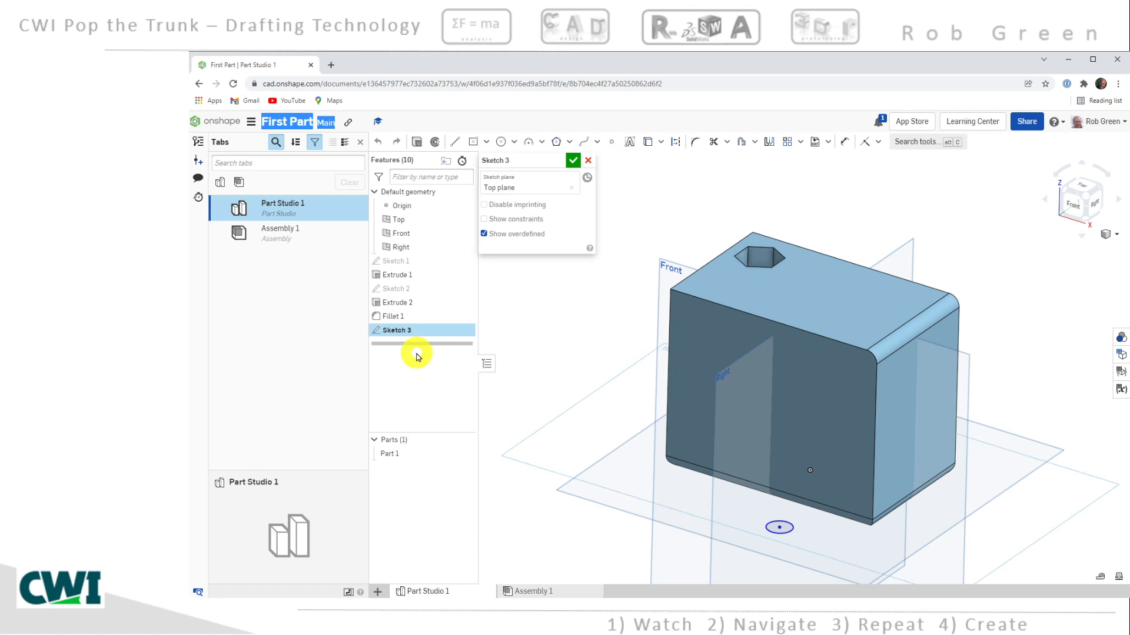
left_click(787, 532)
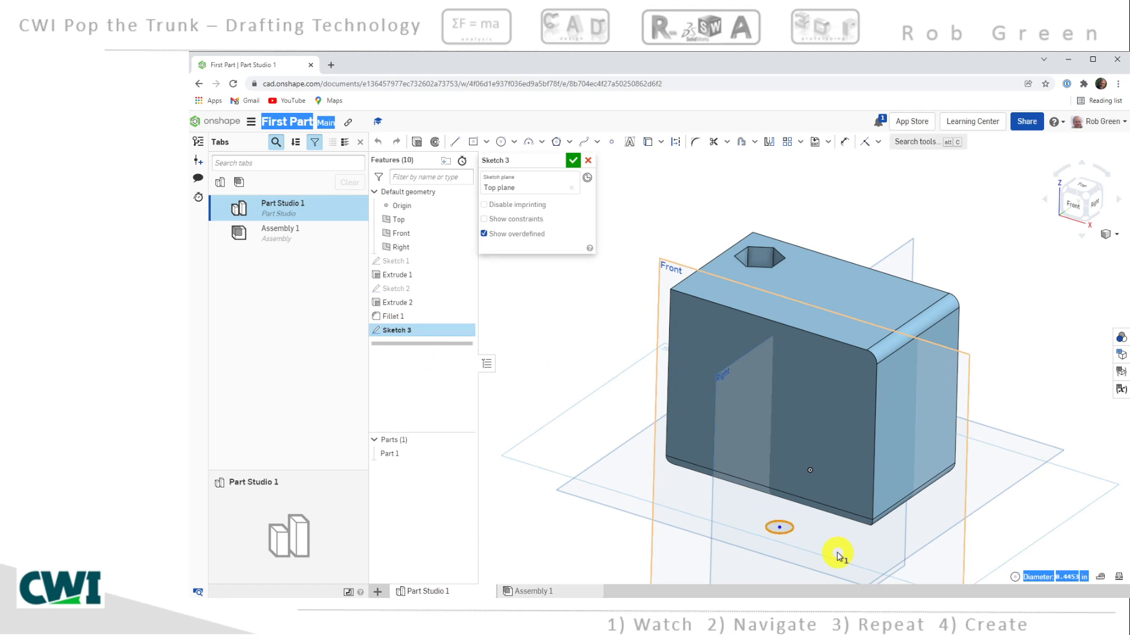
key("Delete")
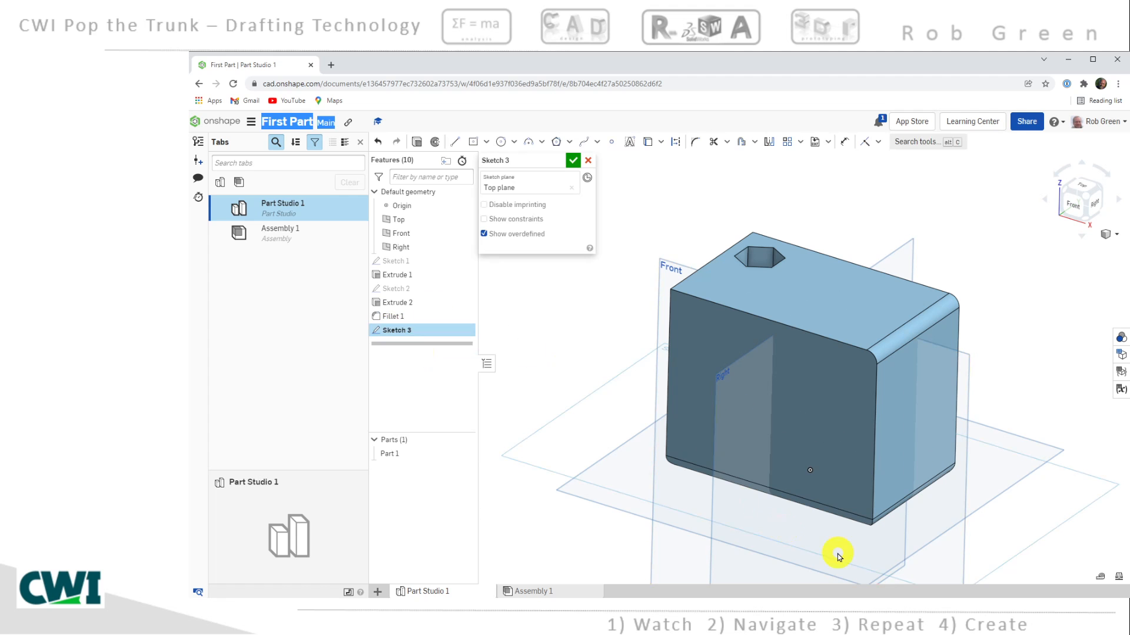
Step: Draw a line about 1.92 in long from the origin out past the block's front face, and a small circle centred on its free endpoint
left_click(455, 143)
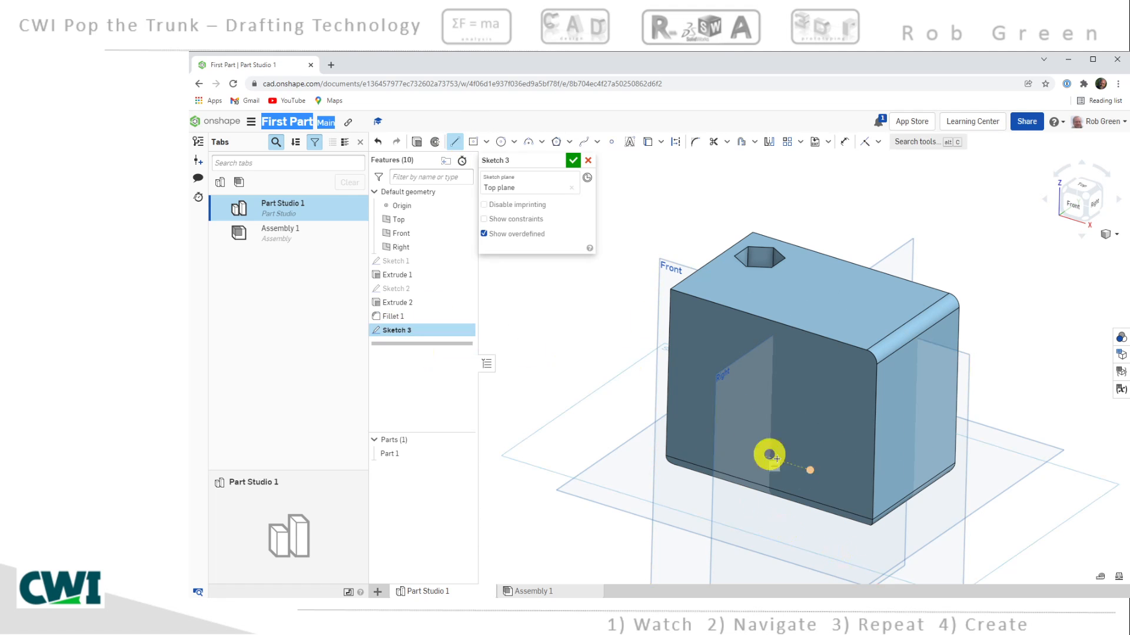
left_click(810, 471)
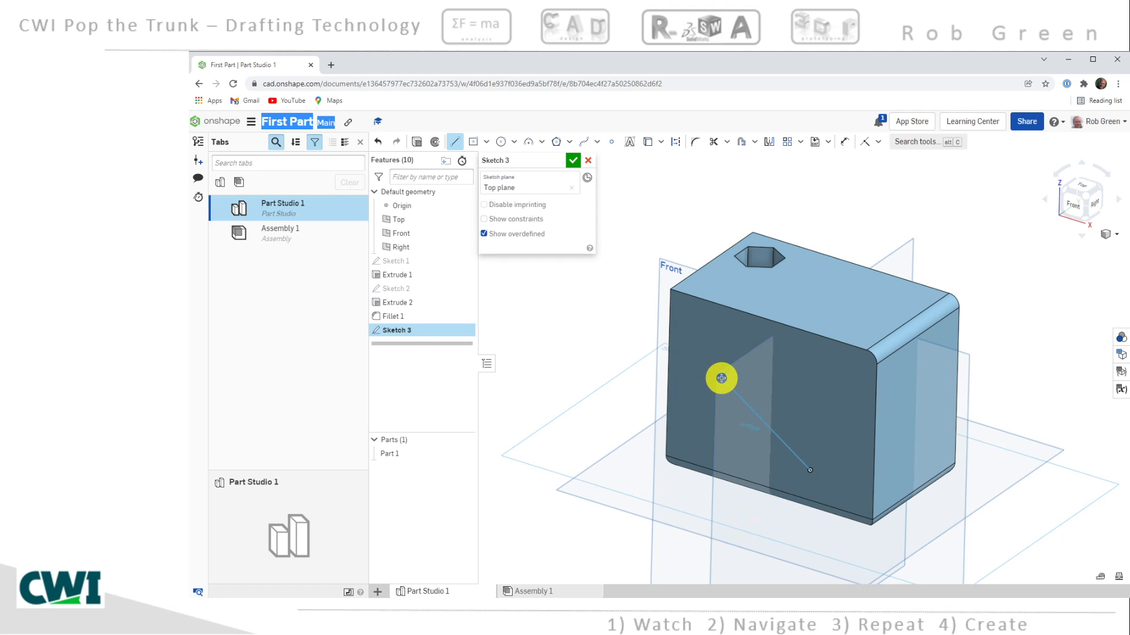
left_click(746, 514)
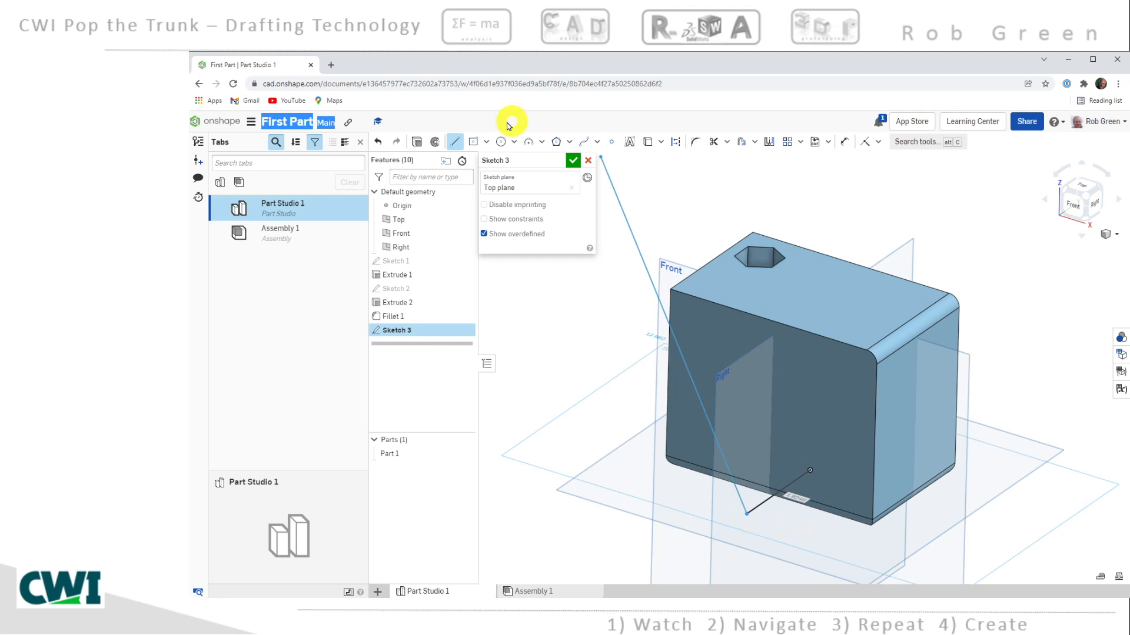
left_click(500, 142)
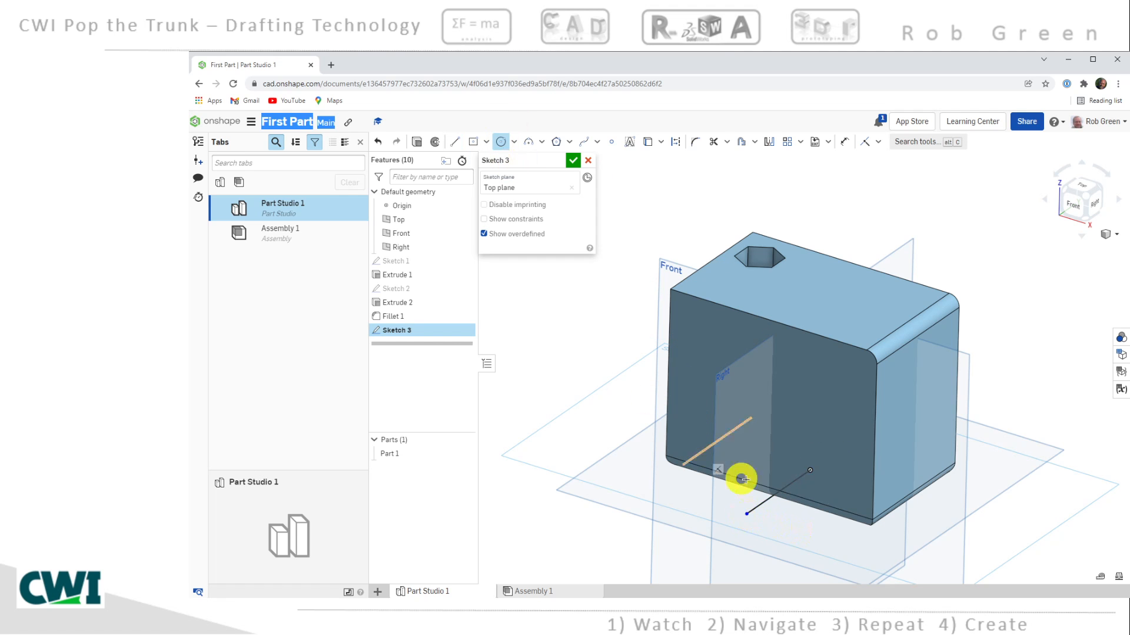
left_click(747, 515)
left_click(754, 519)
key("Escape")
Step: Delete the line between the origin and the circle, and finish the sketch
left_click(764, 504)
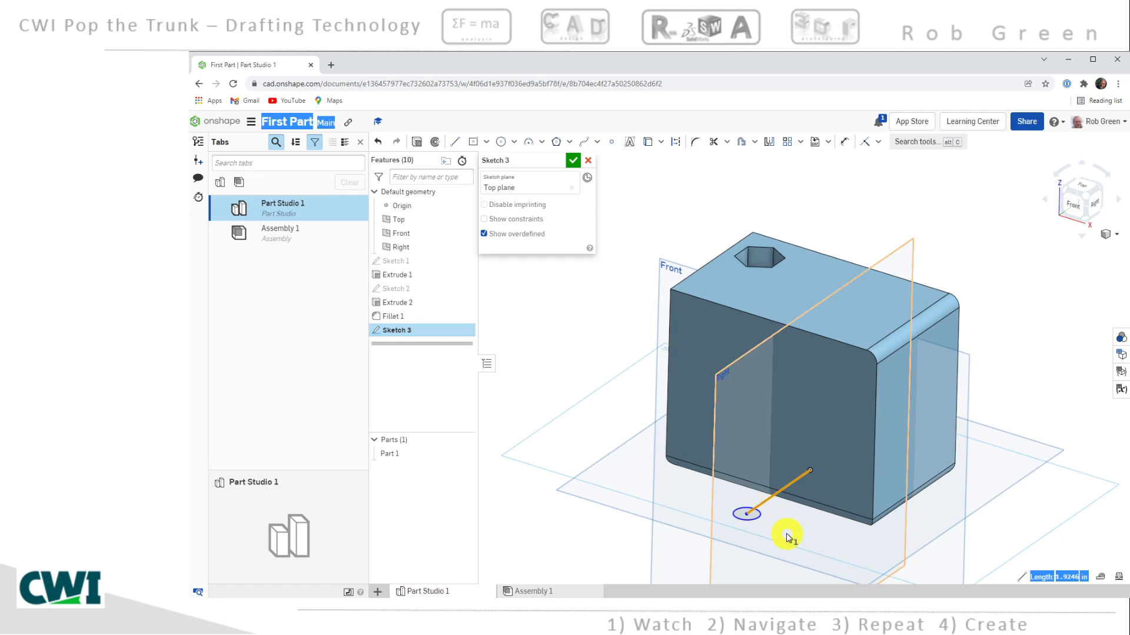
key("Delete")
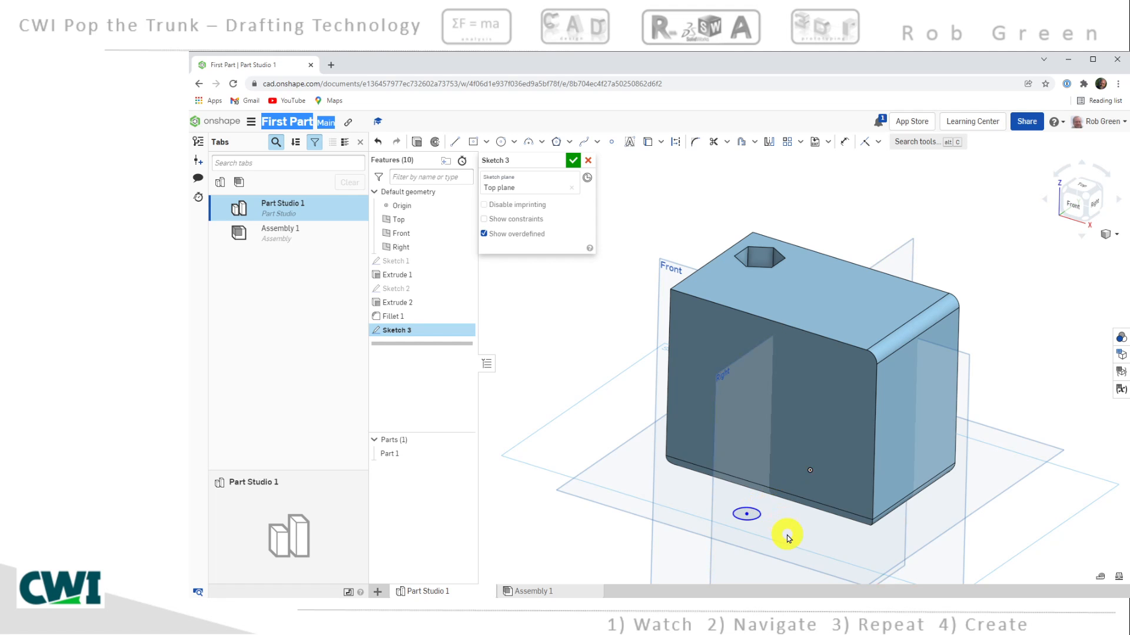
left_click(571, 160)
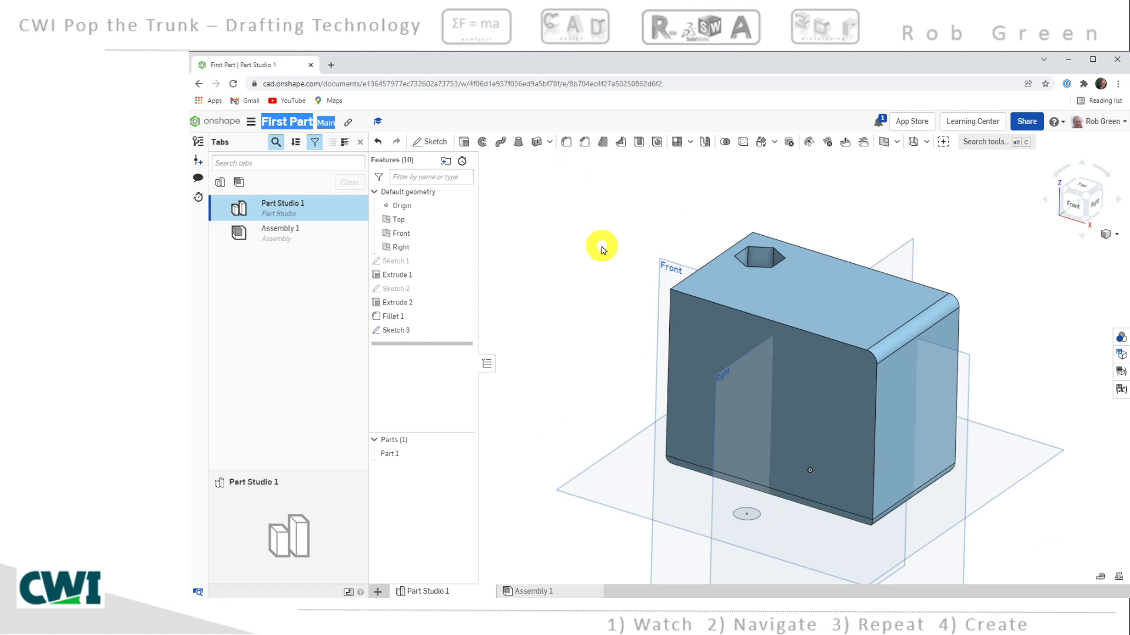
Step: Start a sketch on the Right plane and draw a short vertical line upward from the centre of the Sketch 3 circle
right_click_drag(744, 353, 736, 393)
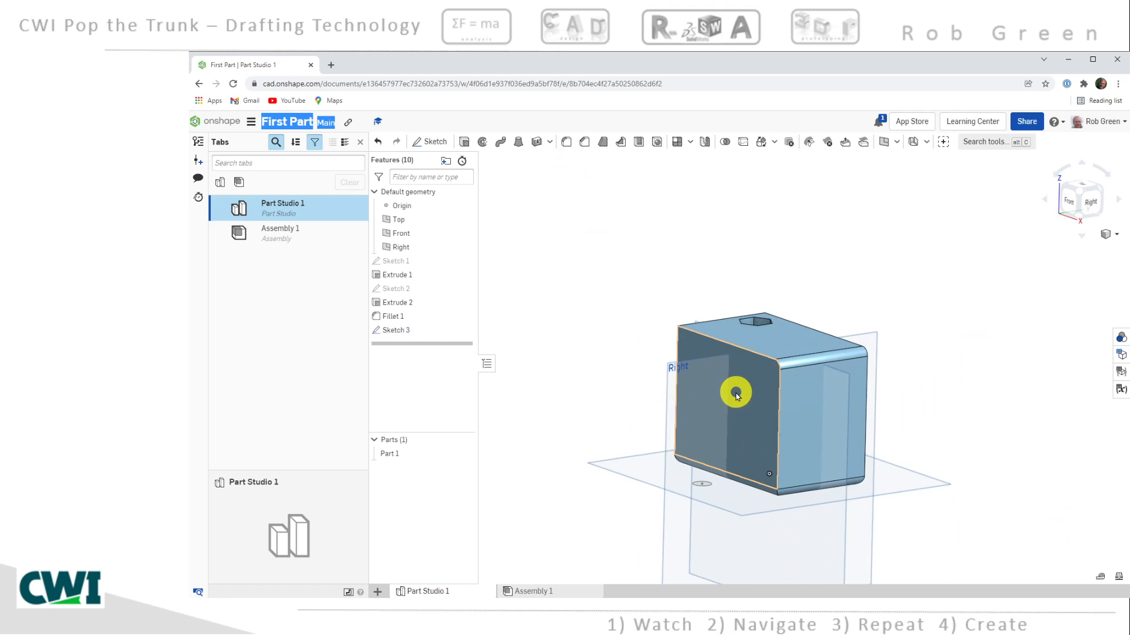
left_click(395, 248)
right_click(395, 248)
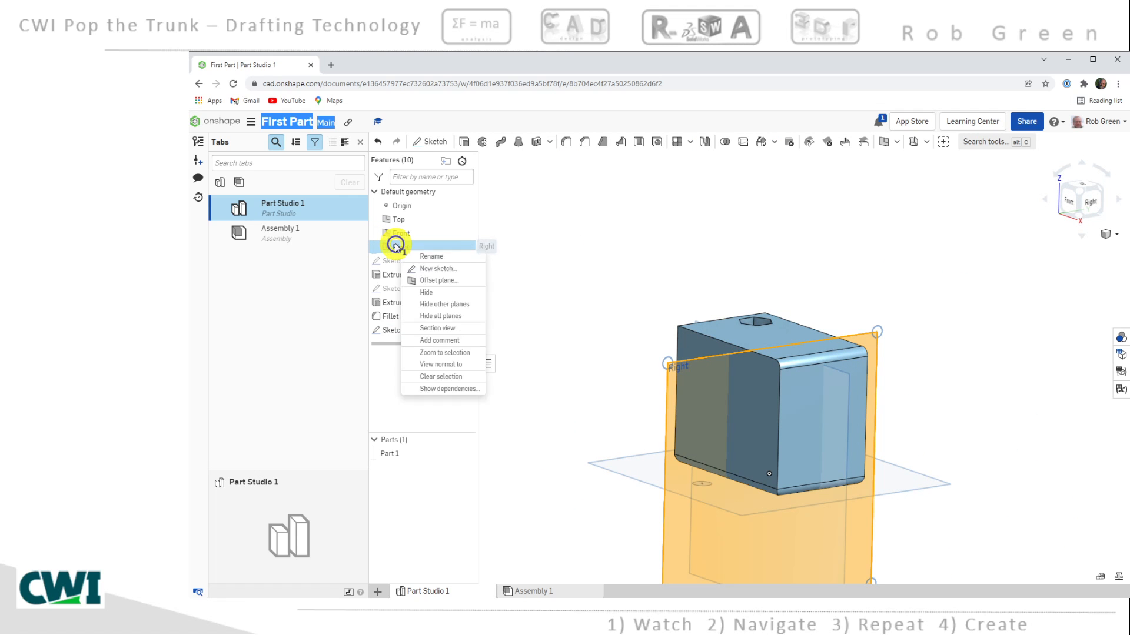
left_click(435, 268)
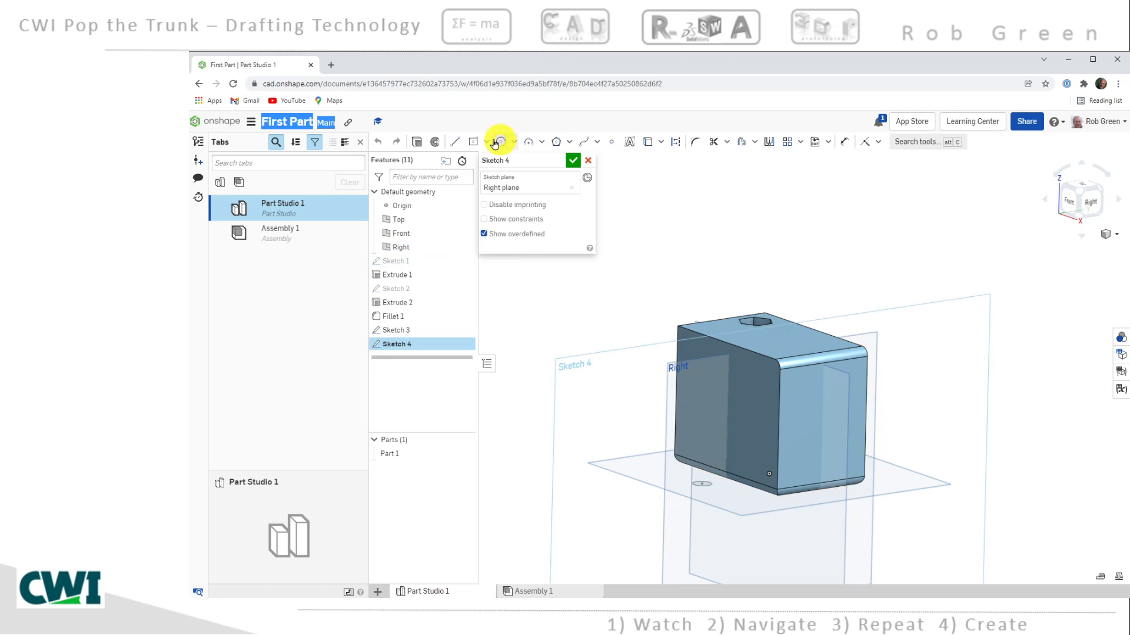
left_click(456, 142)
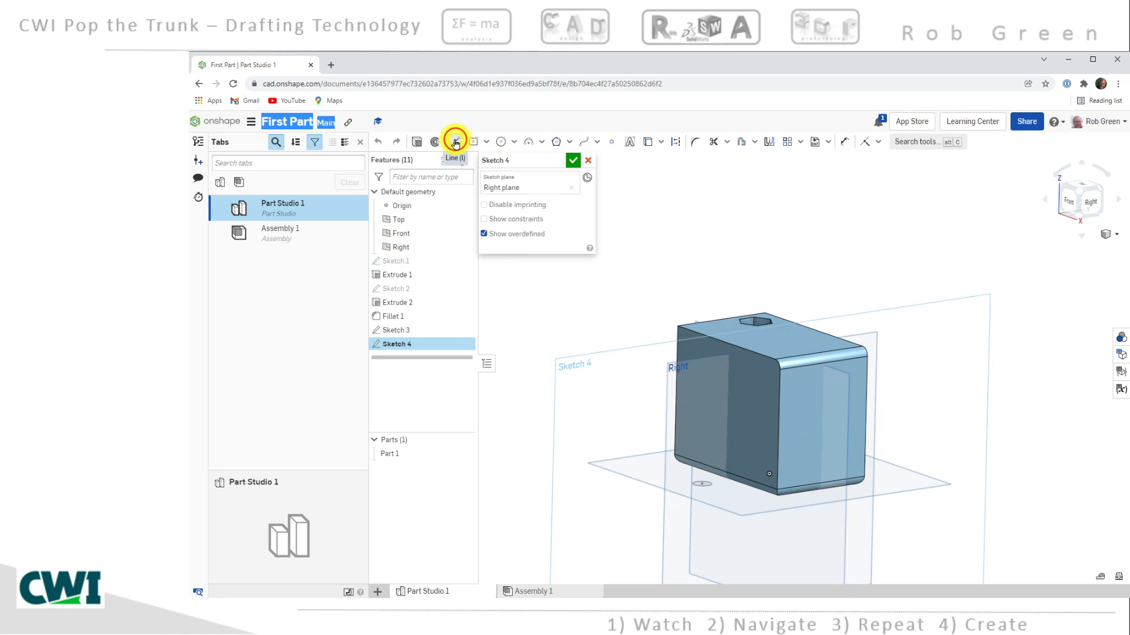
scroll(709, 487, "up", 3)
scroll(710, 487, "up", 2)
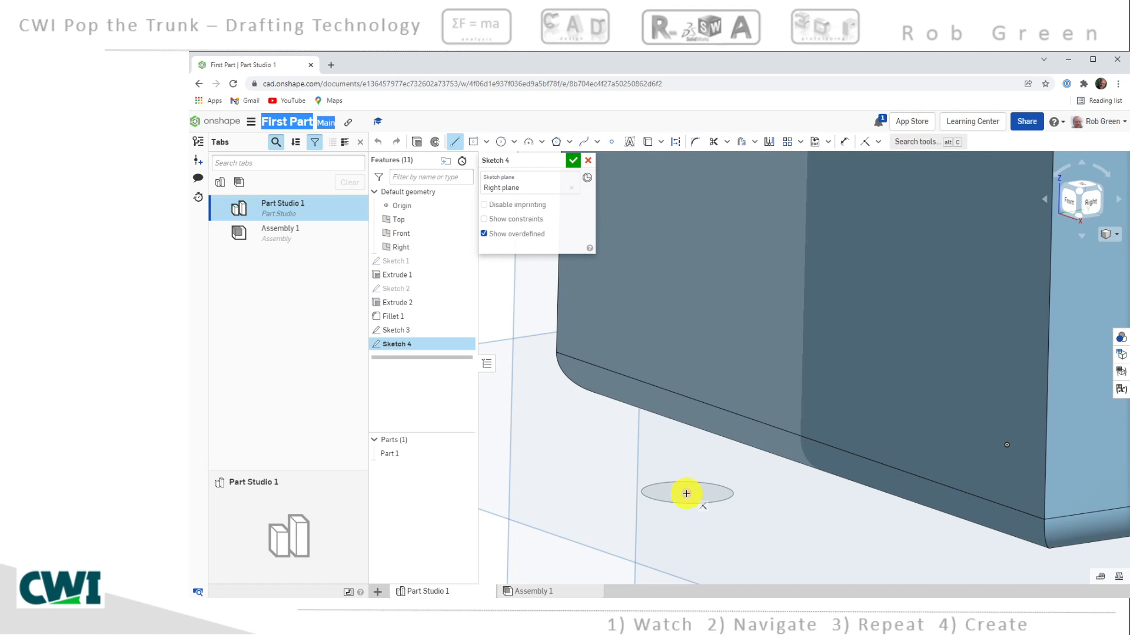
left_click(687, 493)
left_click(686, 437)
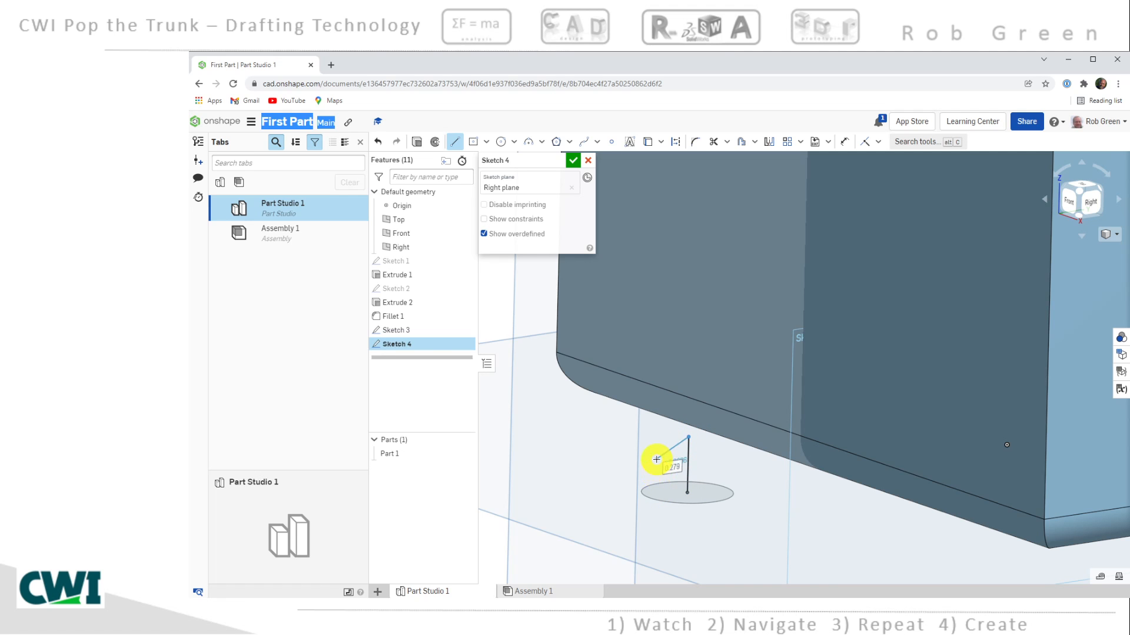
key("Escape")
Step: View the sketch from the right and draw a tangent arc from the line's upper end, curving up and over into the block
right_click_drag(653, 452, 840, 429)
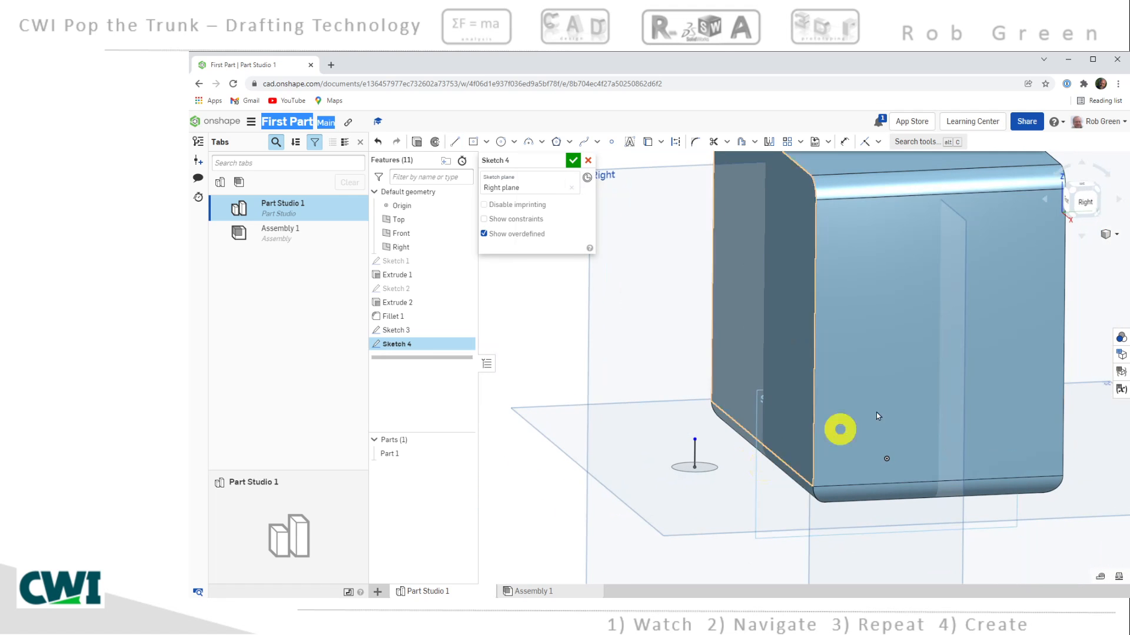
left_click(1086, 203)
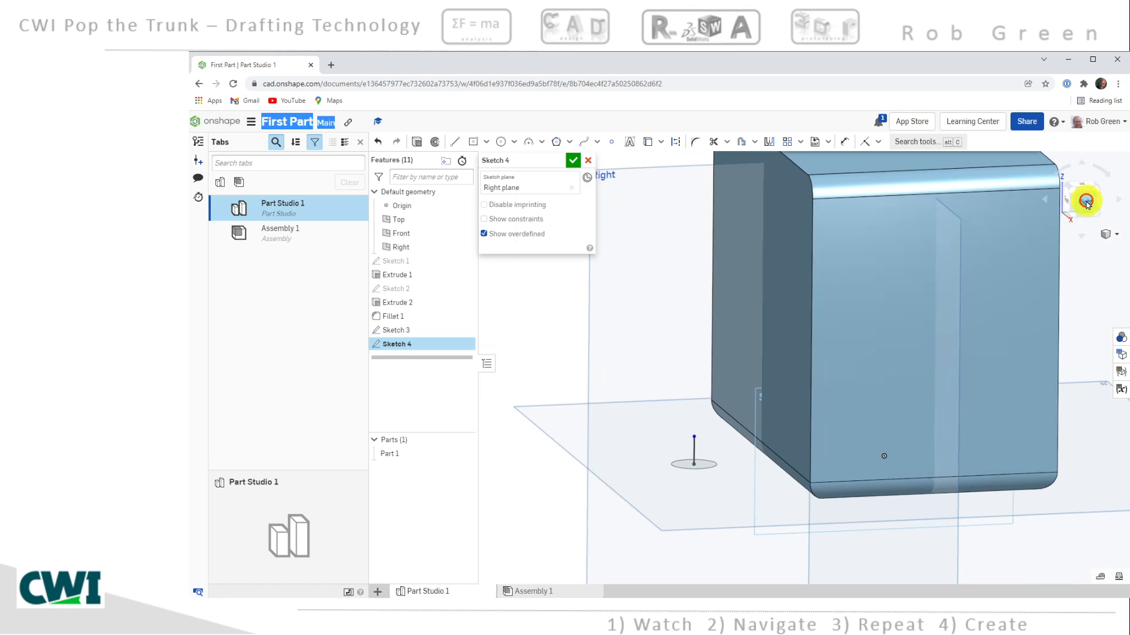
left_click(677, 375)
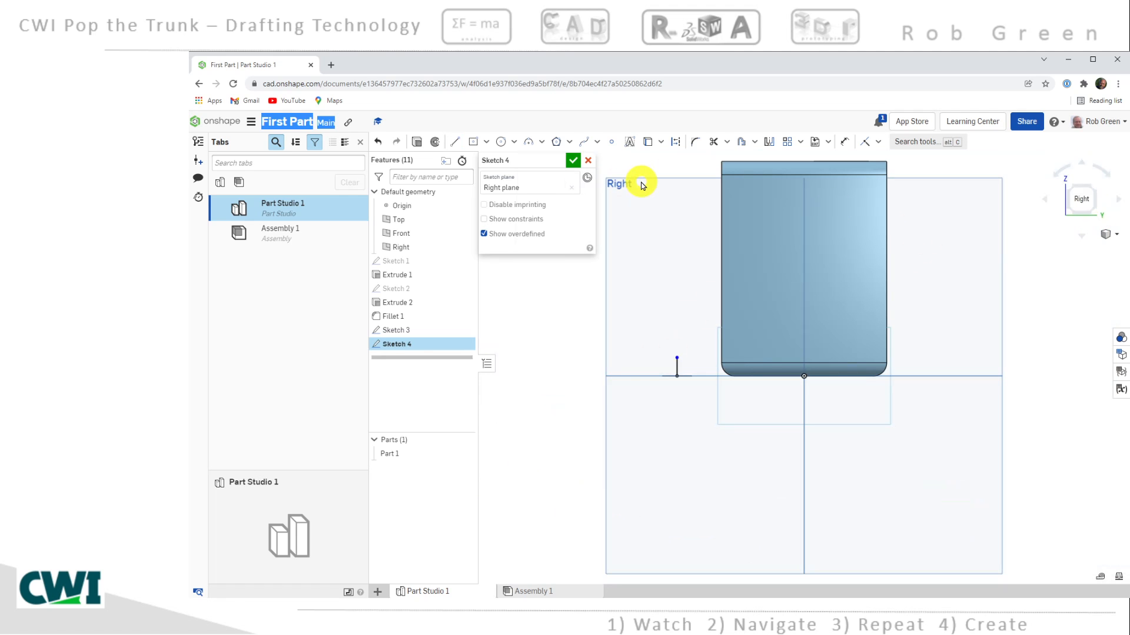
left_click(541, 143)
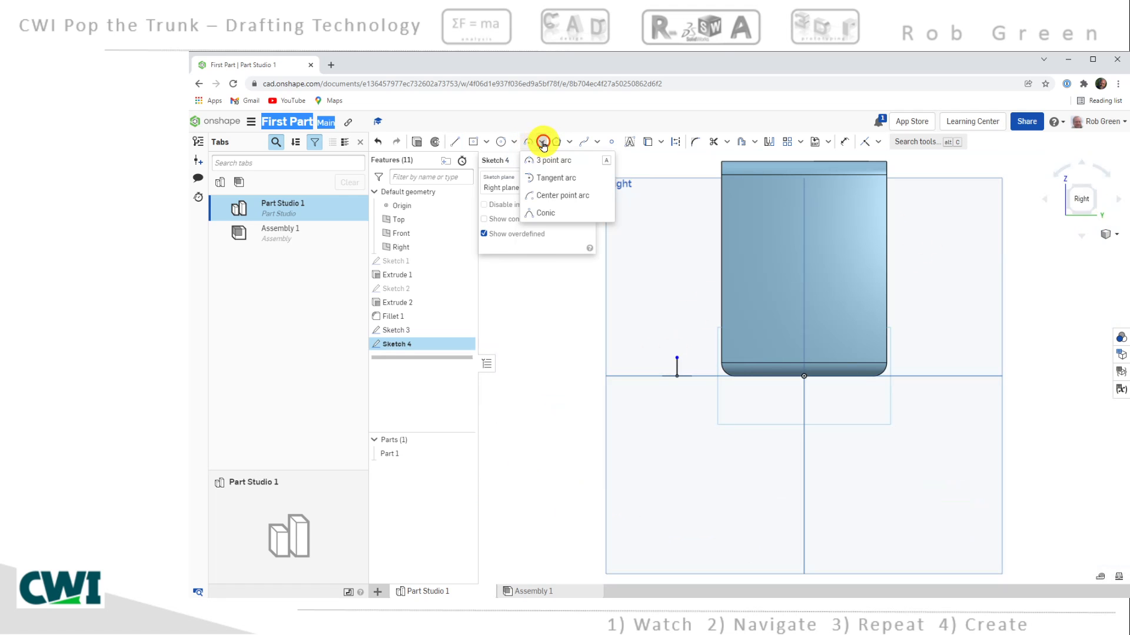
left_click(555, 180)
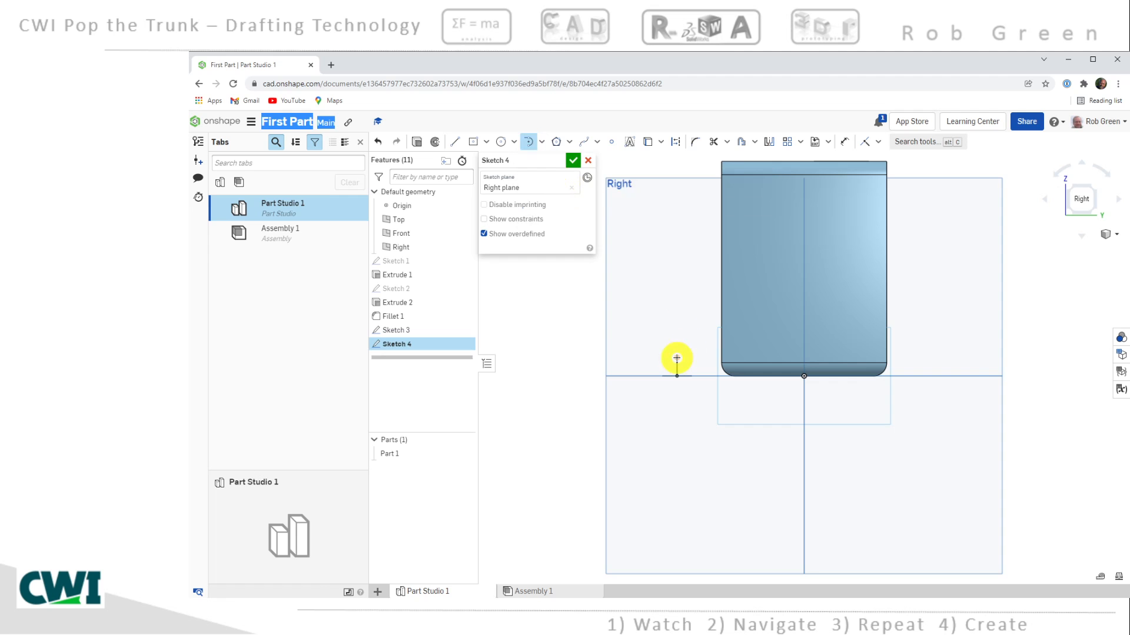
left_click(677, 358)
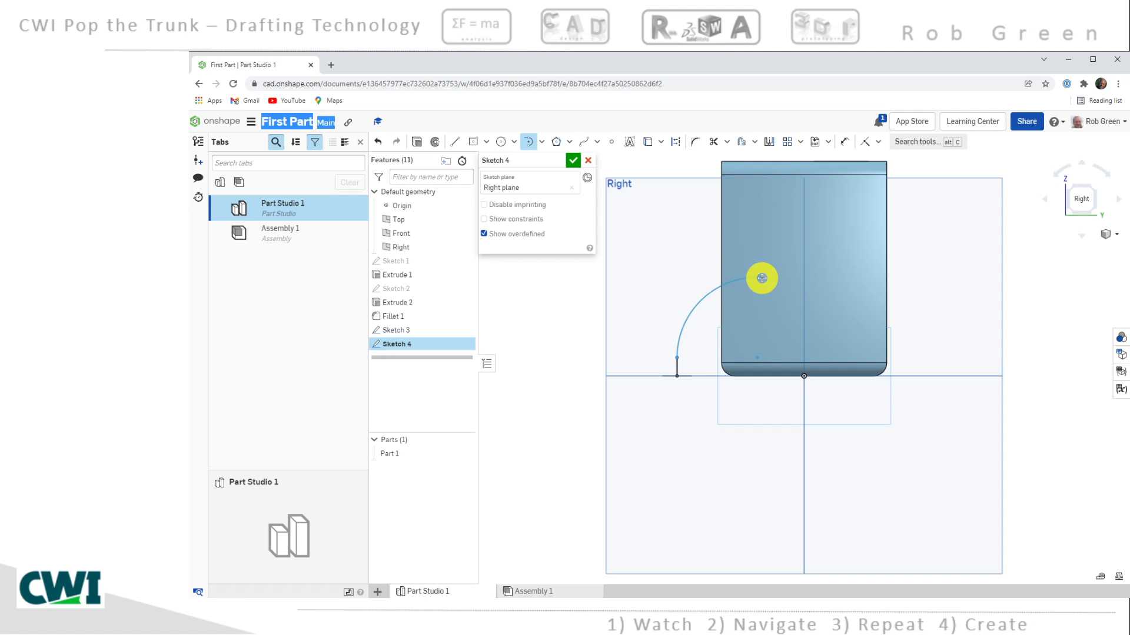
left_click(762, 278)
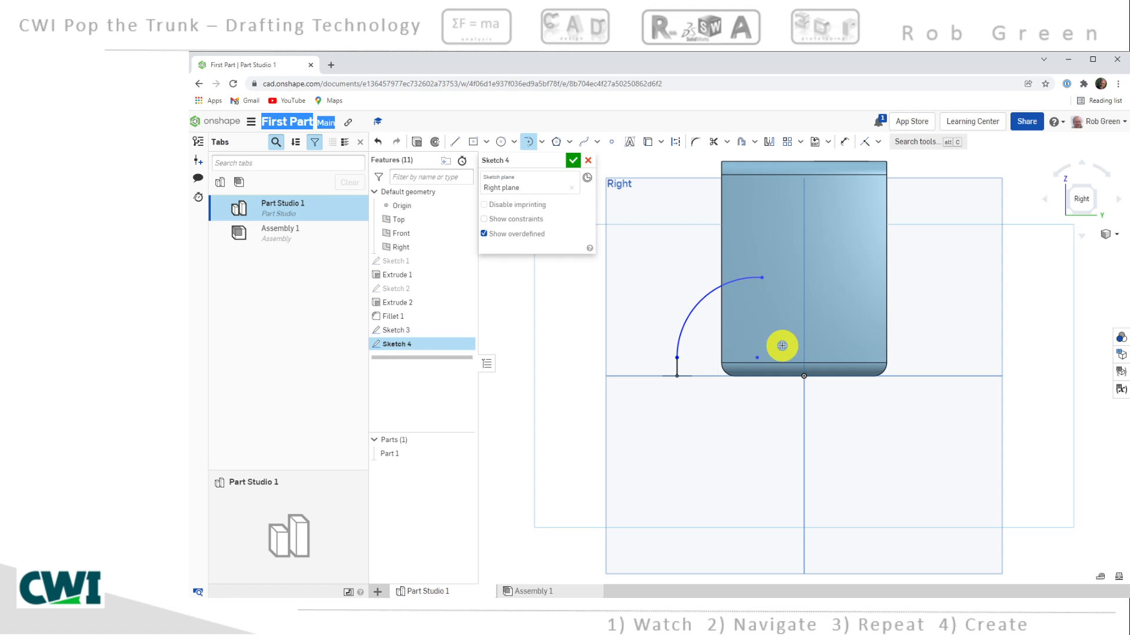
Step: Add a second tangent arc from the first arc's end, curving up to just beyond the block's upper back edge, and finish the sketch
left_click(528, 143)
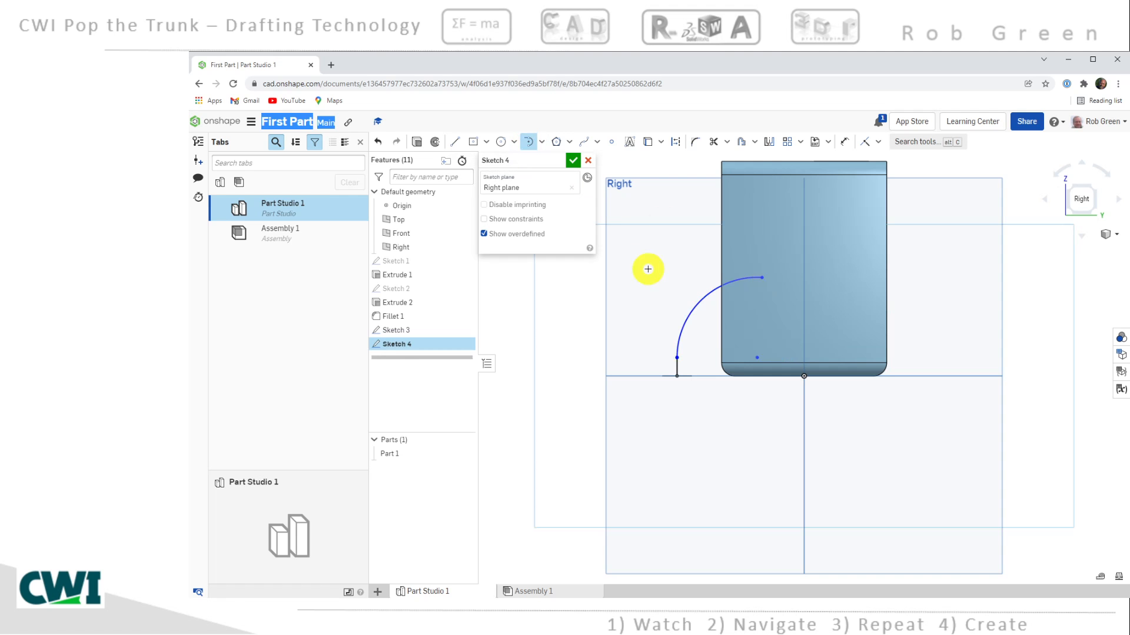
left_click(529, 143)
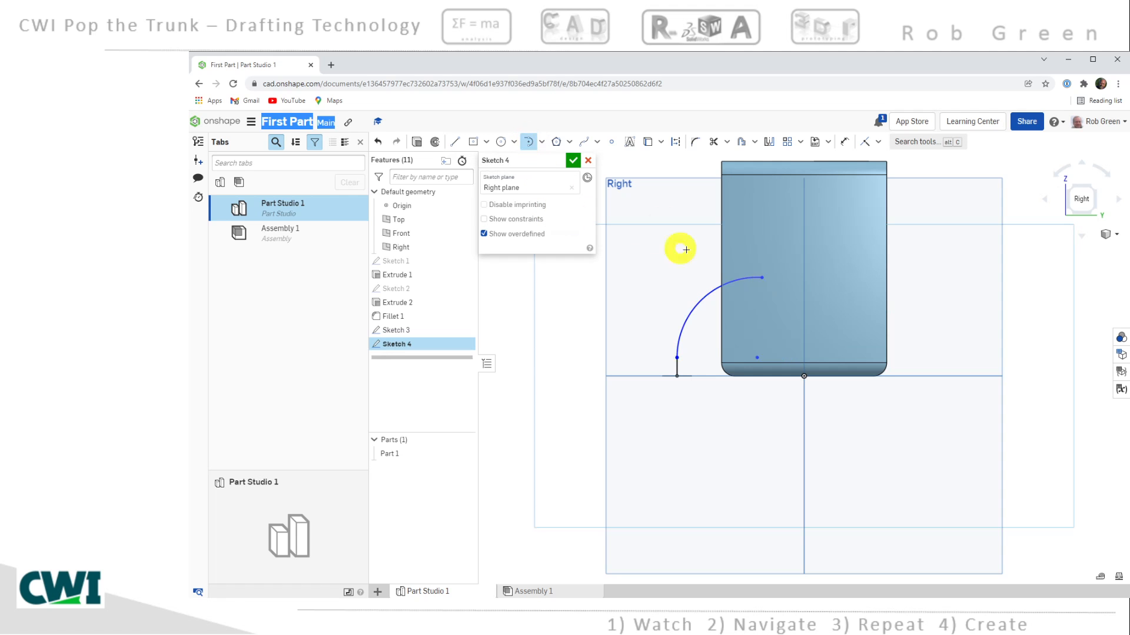
left_click(762, 278)
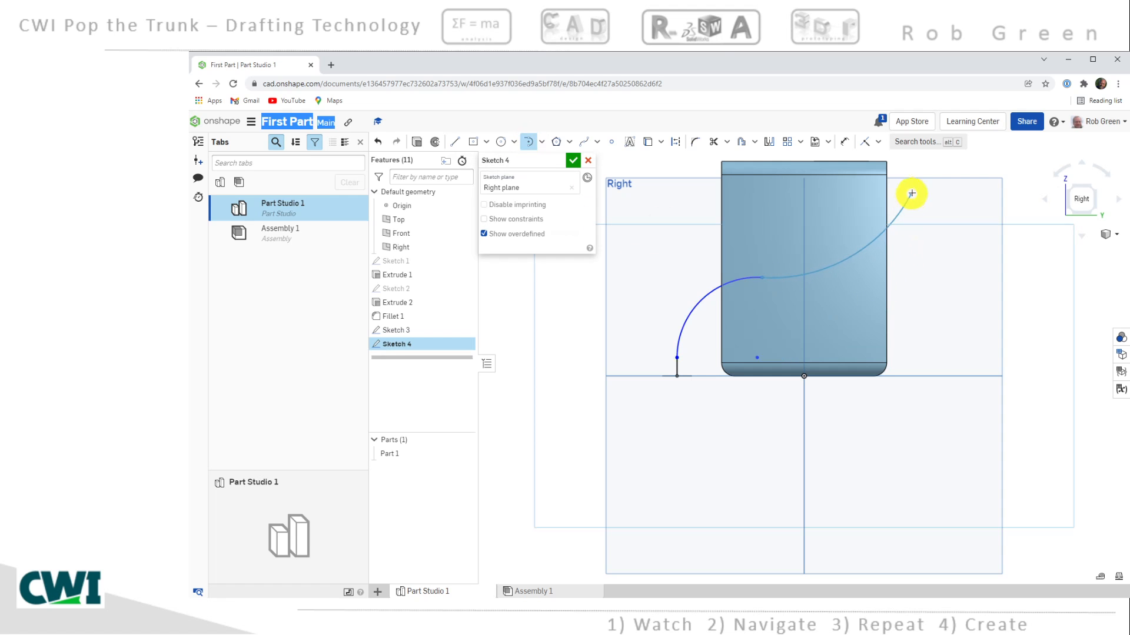
scroll(917, 184, "down", 3)
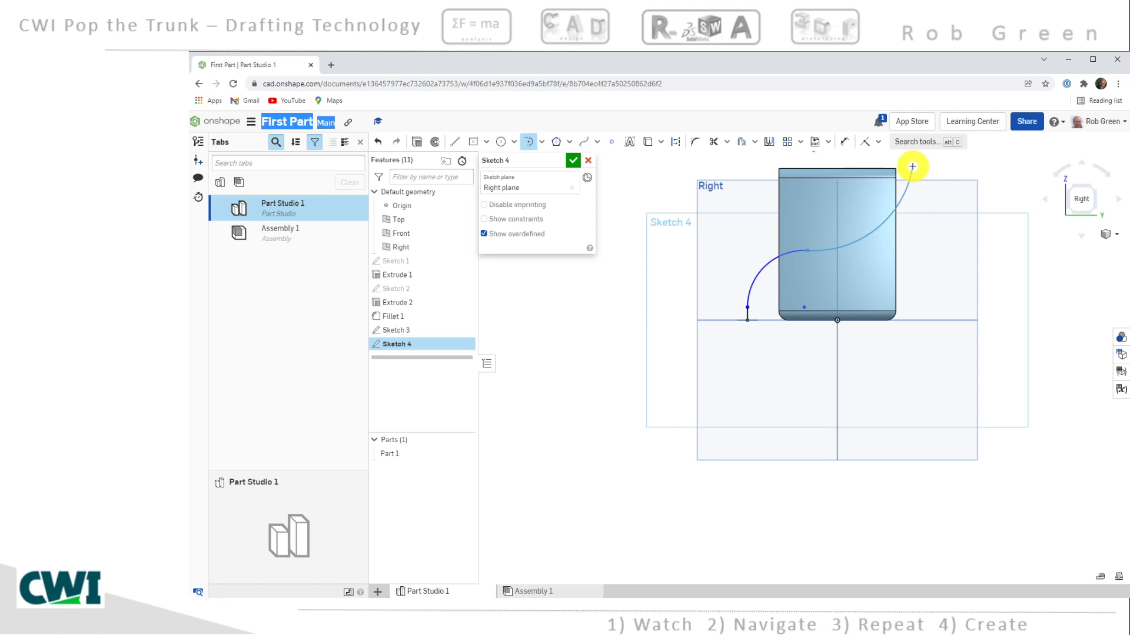
left_click(912, 166)
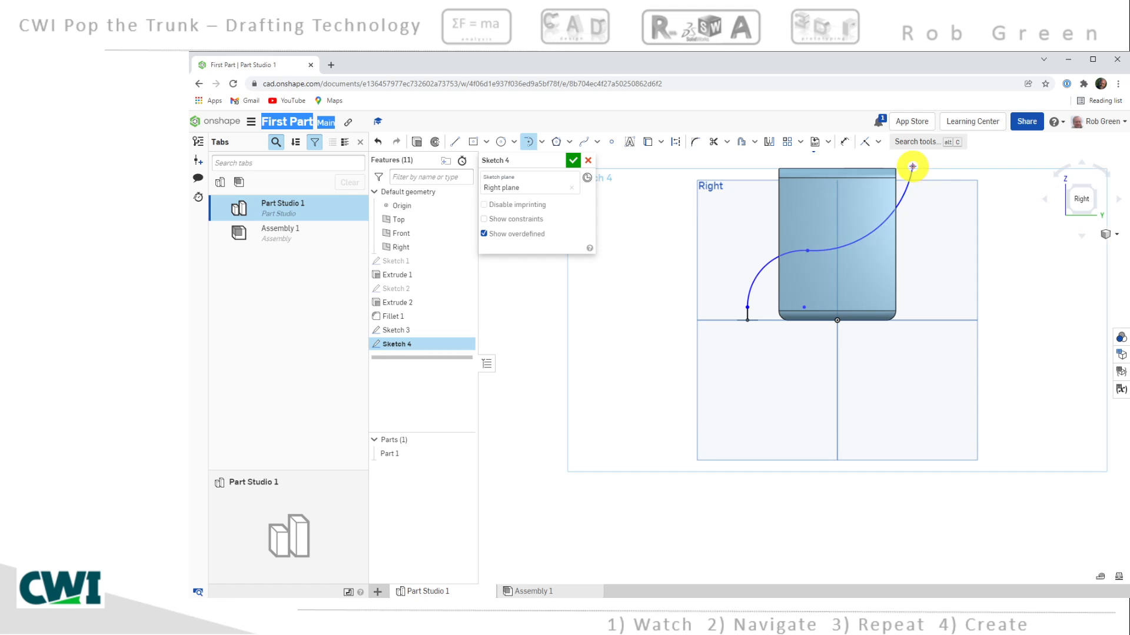
mouse_move(916, 232)
right_mouse_down()
mouse_move(906, 237)
mouse_move(916, 234)
right_mouse_up()
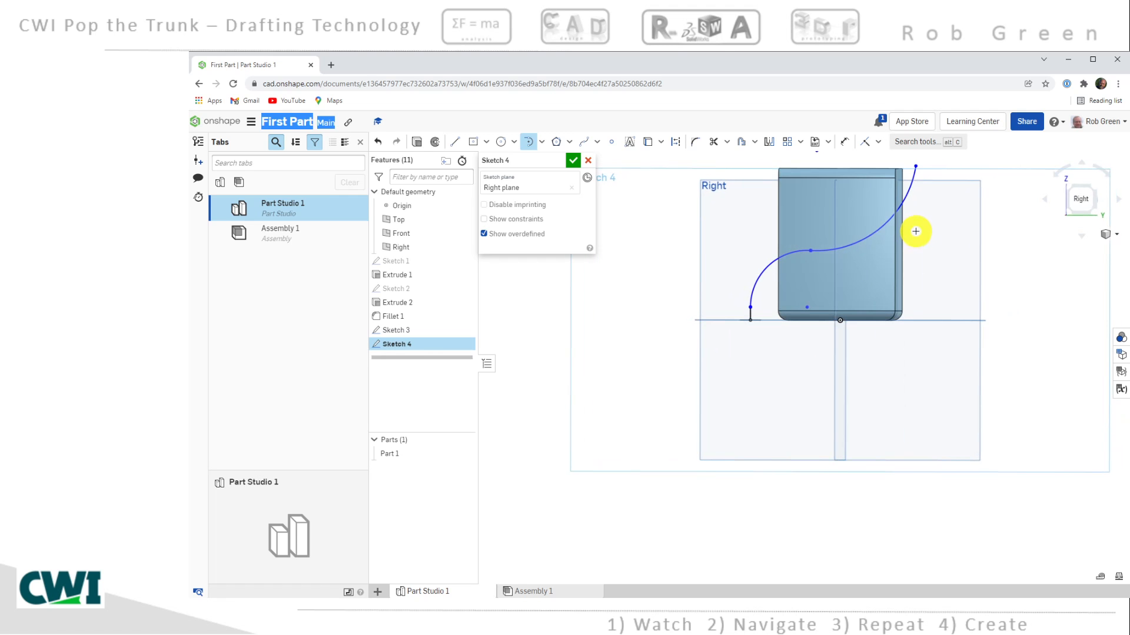
scroll(916, 231, "up", 4)
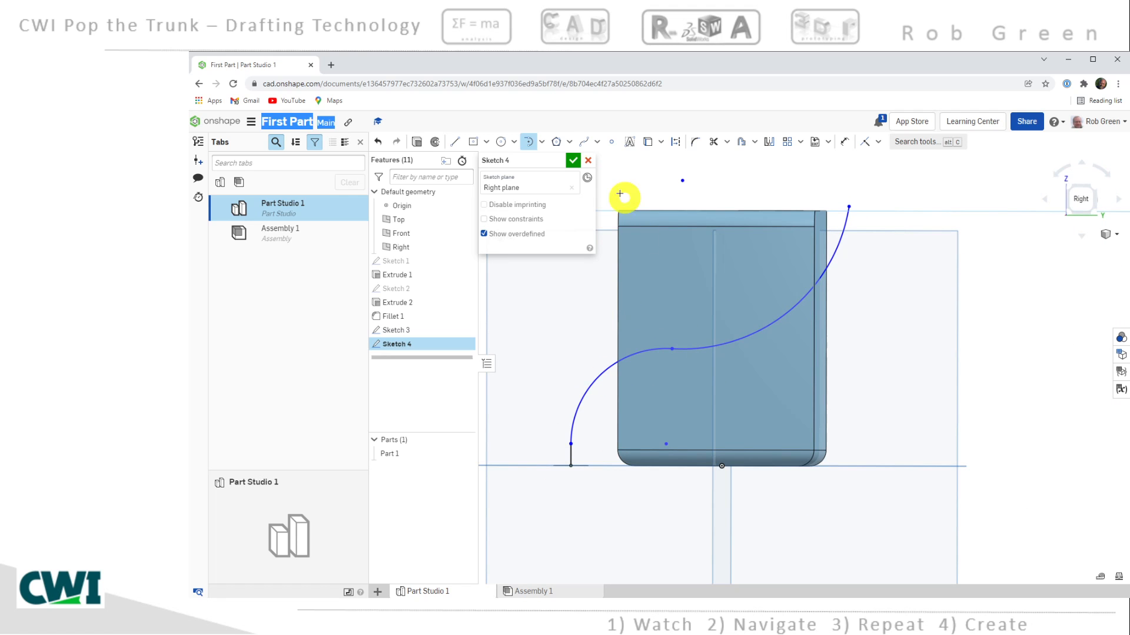
left_click(571, 161)
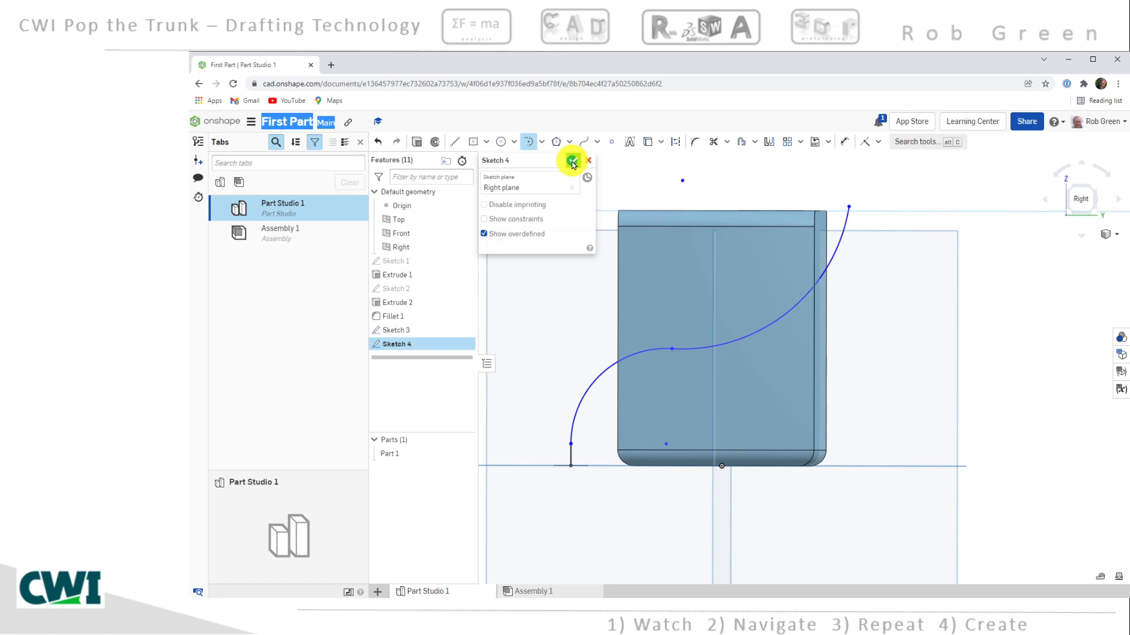
Step: Set up a solid sweep with the Sketch 3 circle as profile and the Sketch 4 curve as path
scroll(655, 328, "down", 3)
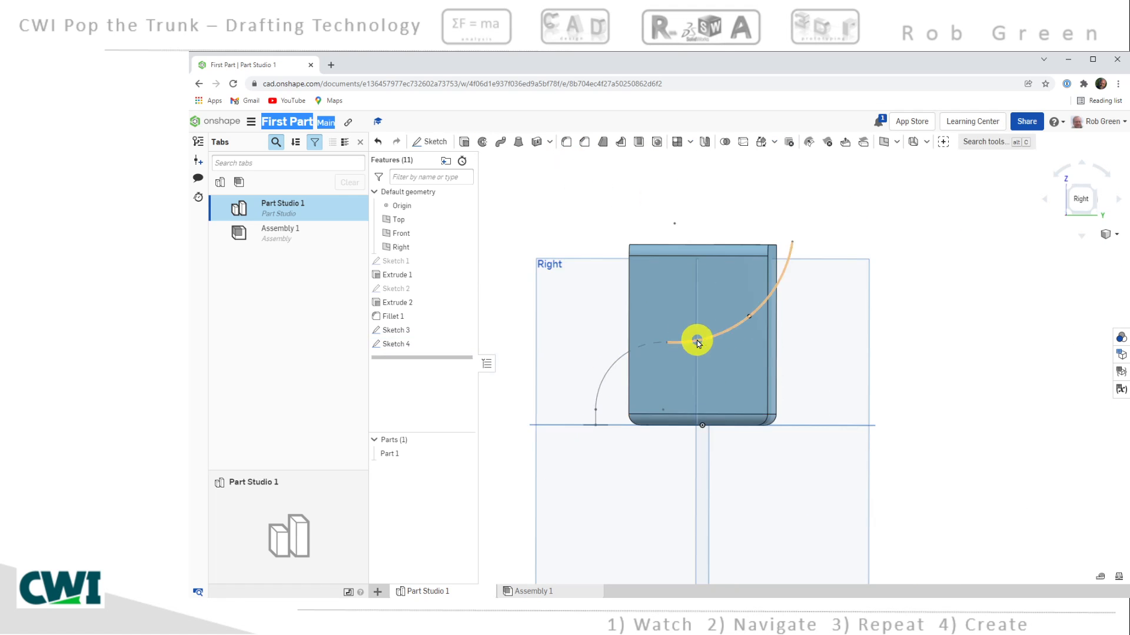
right_click_drag(696, 341, 598, 400)
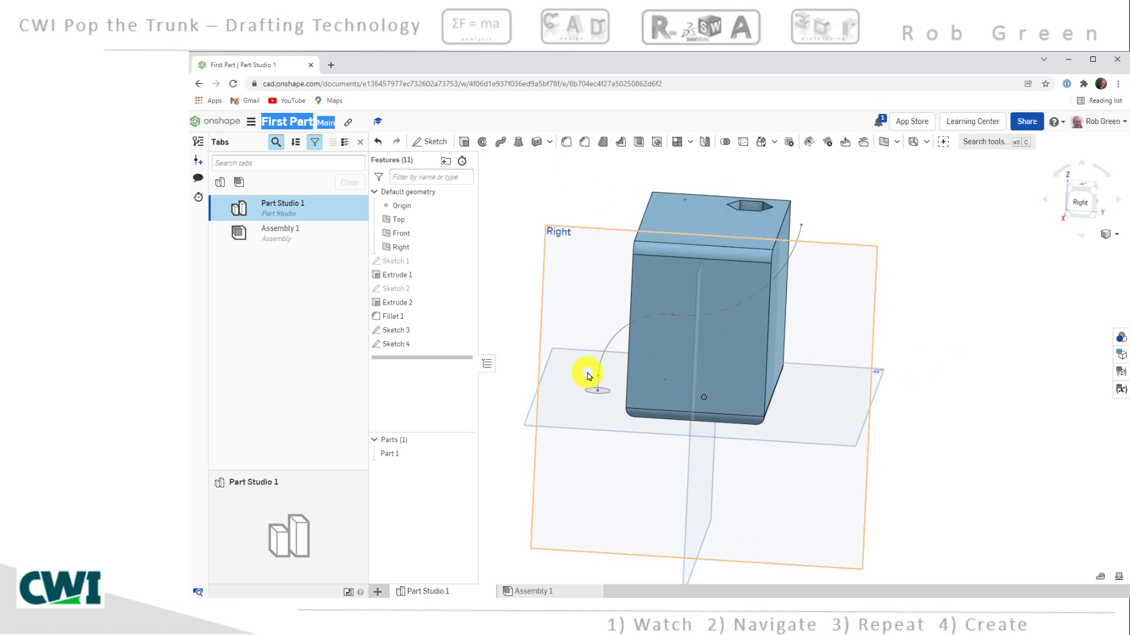
right_click_drag(587, 373, 595, 370)
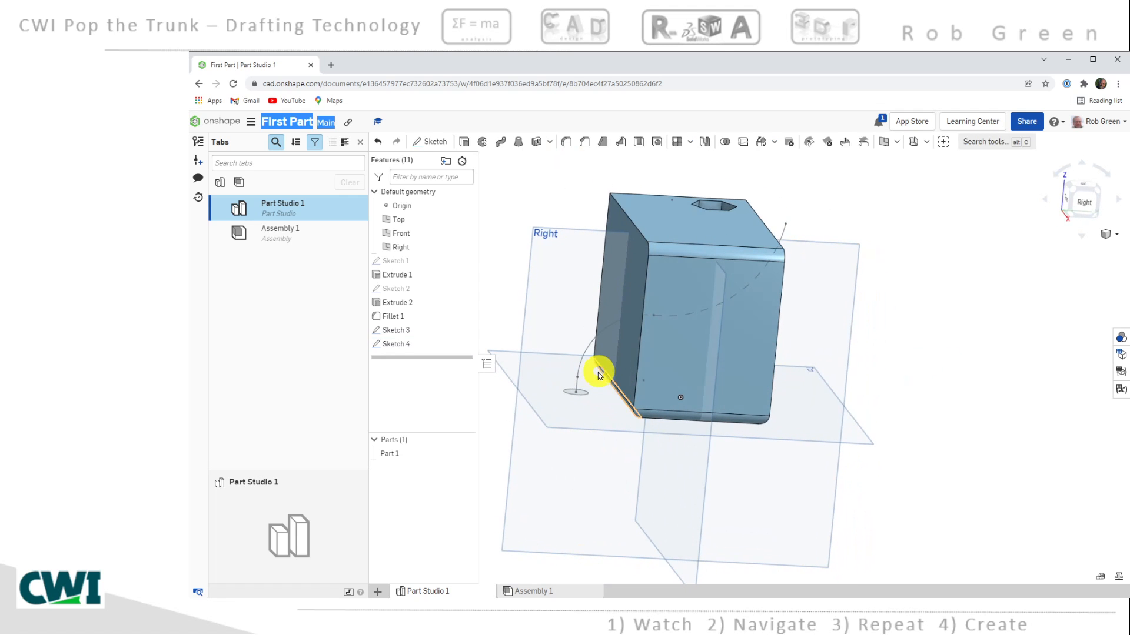
left_click(502, 146)
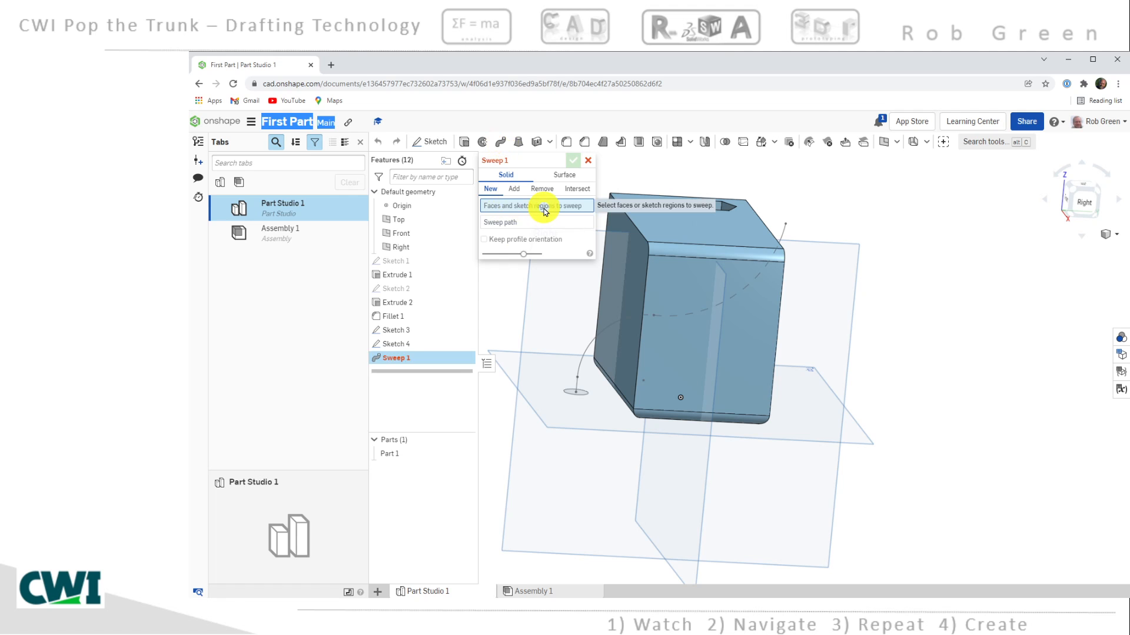
left_click(399, 333)
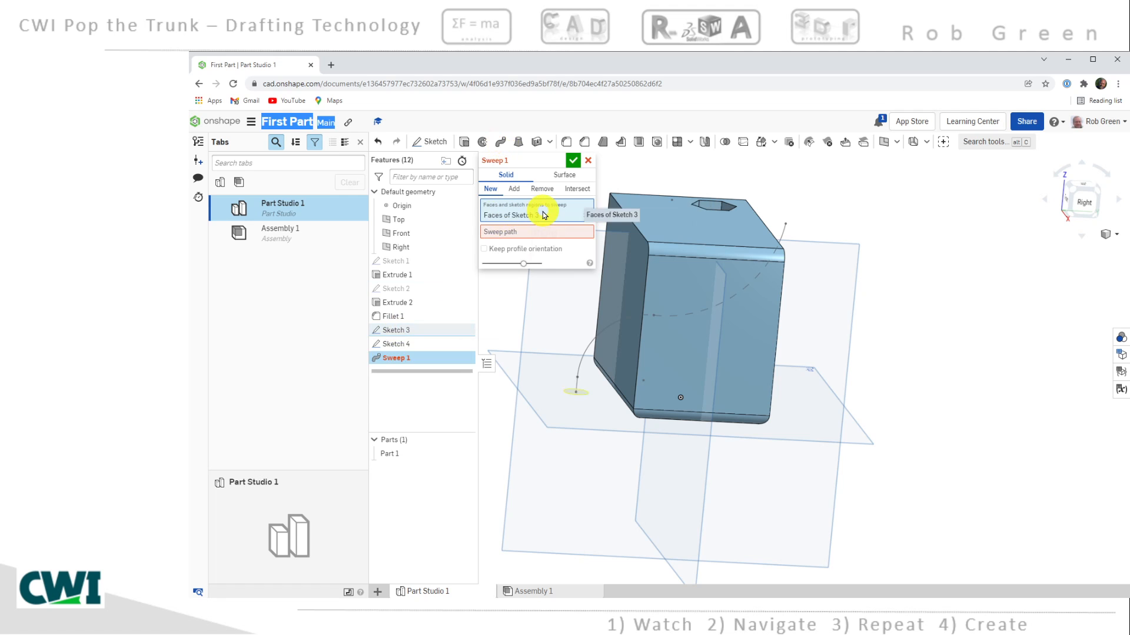
left_click(525, 238)
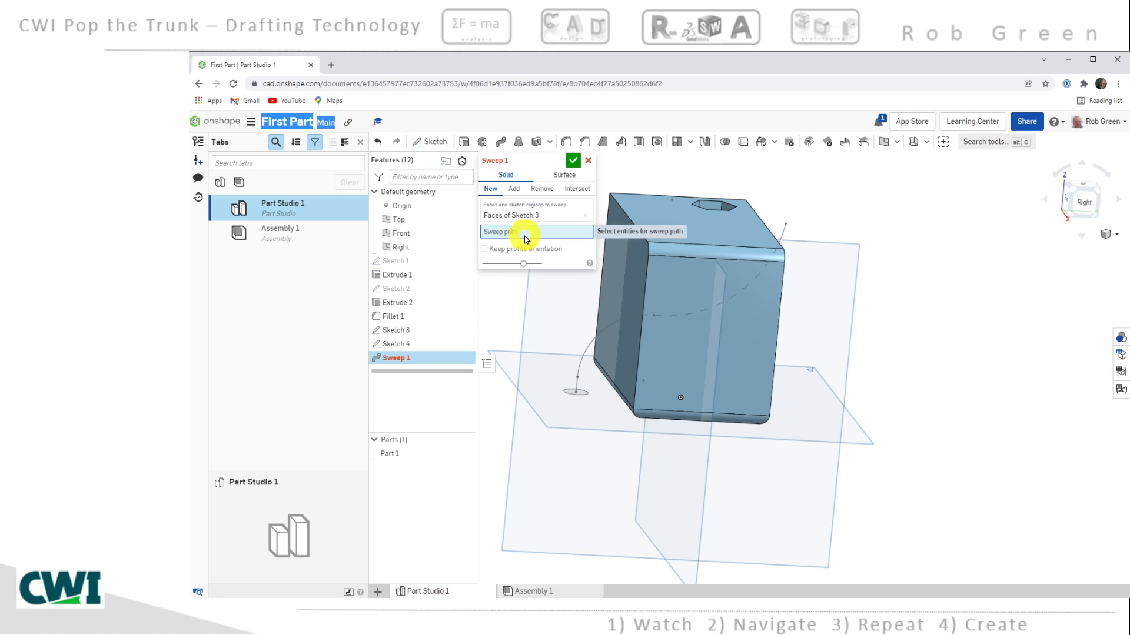
left_click(395, 345)
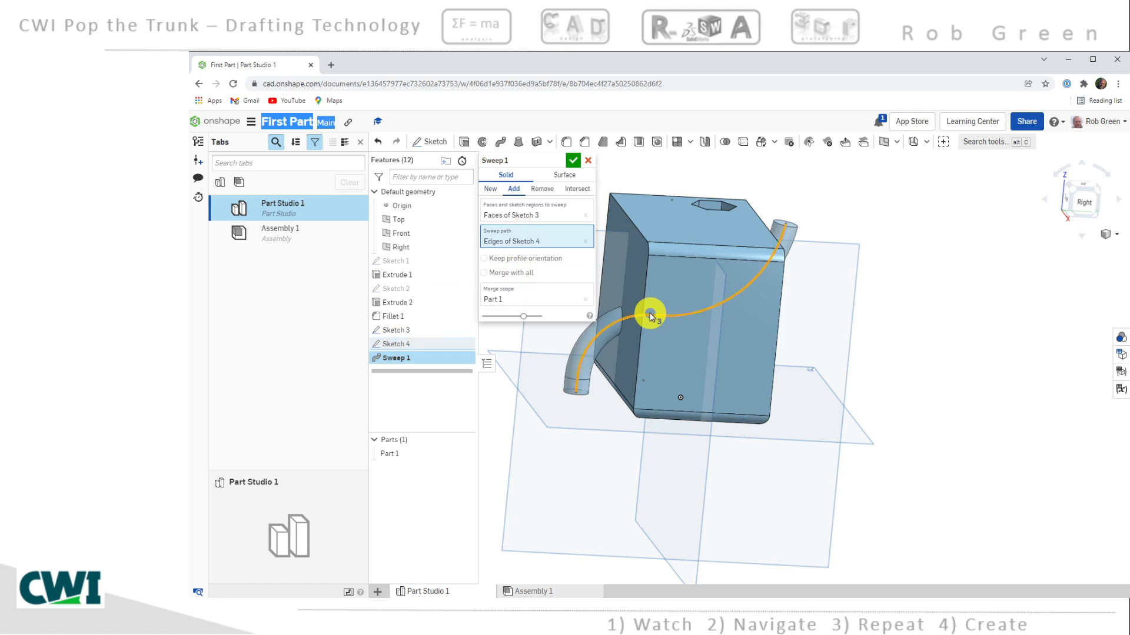
middle_click_drag(715, 326, 754, 331)
right_click_drag(754, 330, 787, 350)
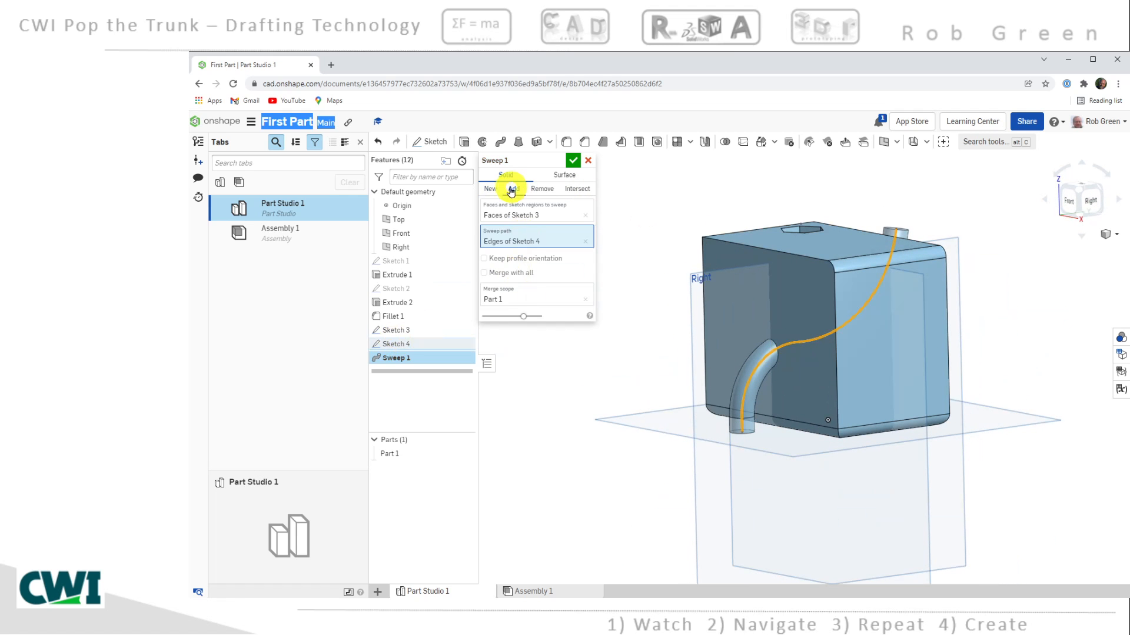
Step: Change the sweep to remove material from Part 1 and accept it
left_click(543, 189)
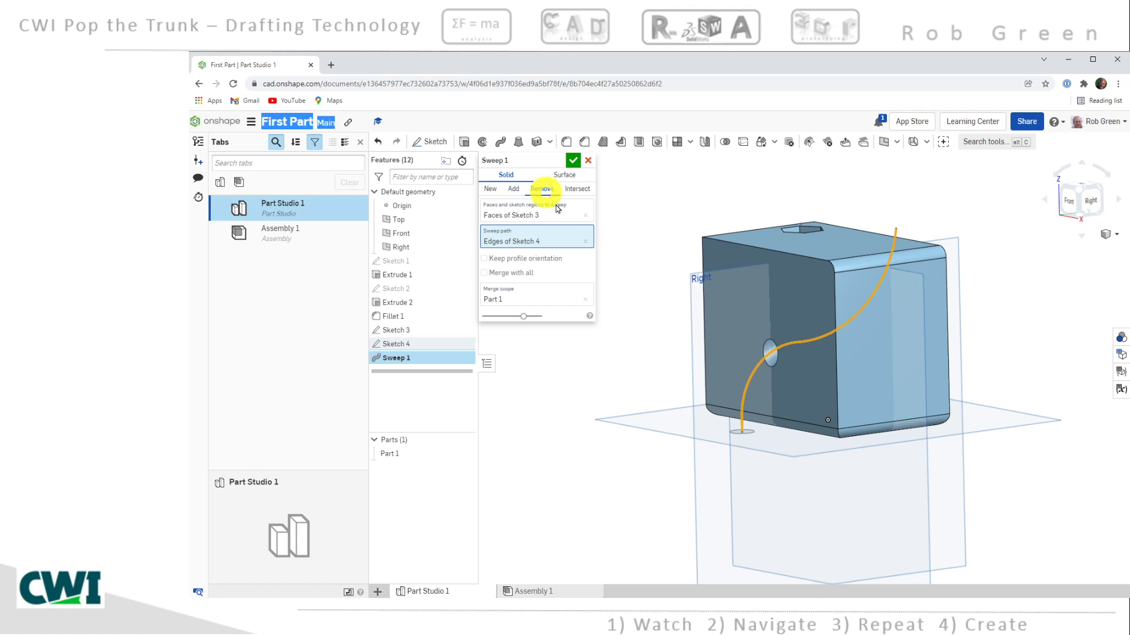
mouse_move(778, 282)
right_mouse_down()
mouse_move(719, 320)
mouse_move(822, 265)
mouse_move(785, 291)
right_mouse_up()
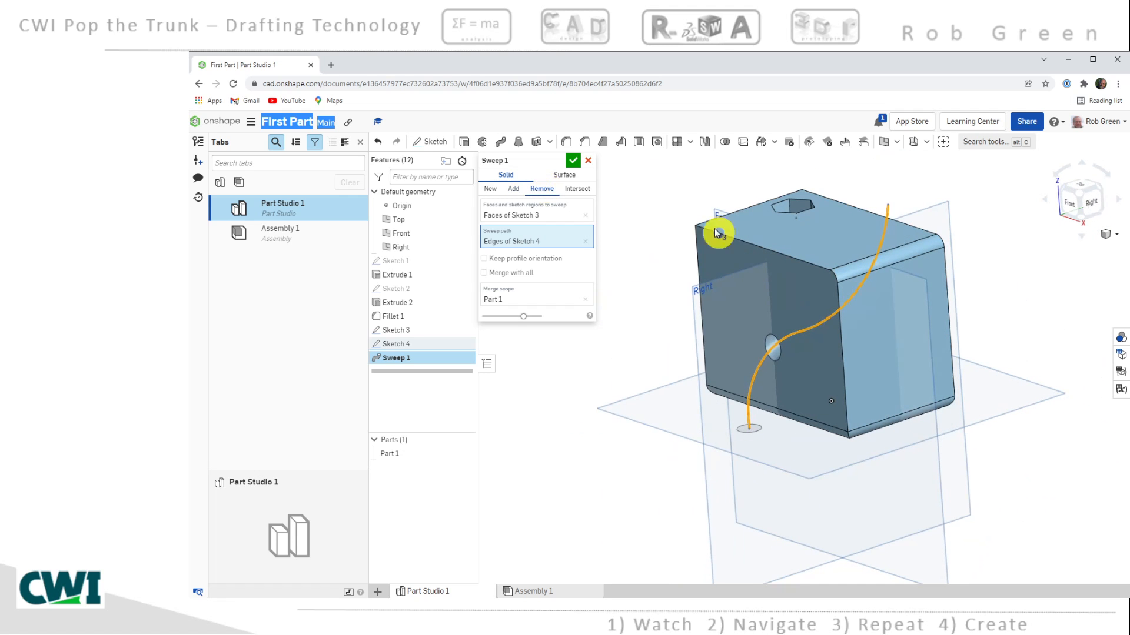
left_click(571, 160)
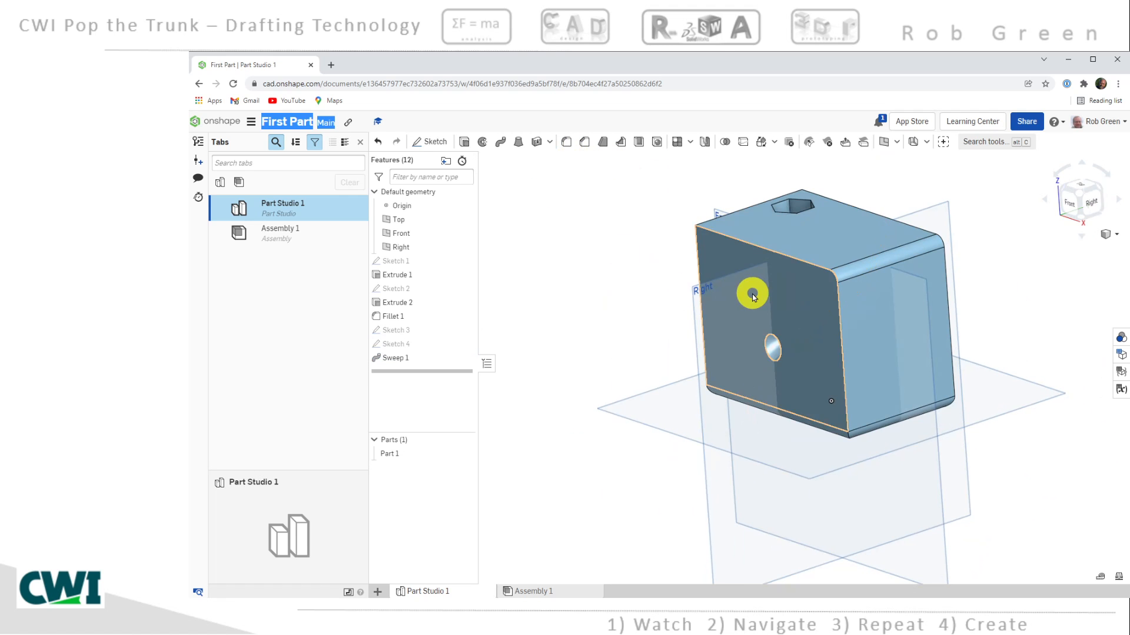
Step: Examine the curved swept hole through its opening in the block's front face and from around the block
right_click_drag(752, 292, 790, 266)
scroll(783, 331, "up", 5)
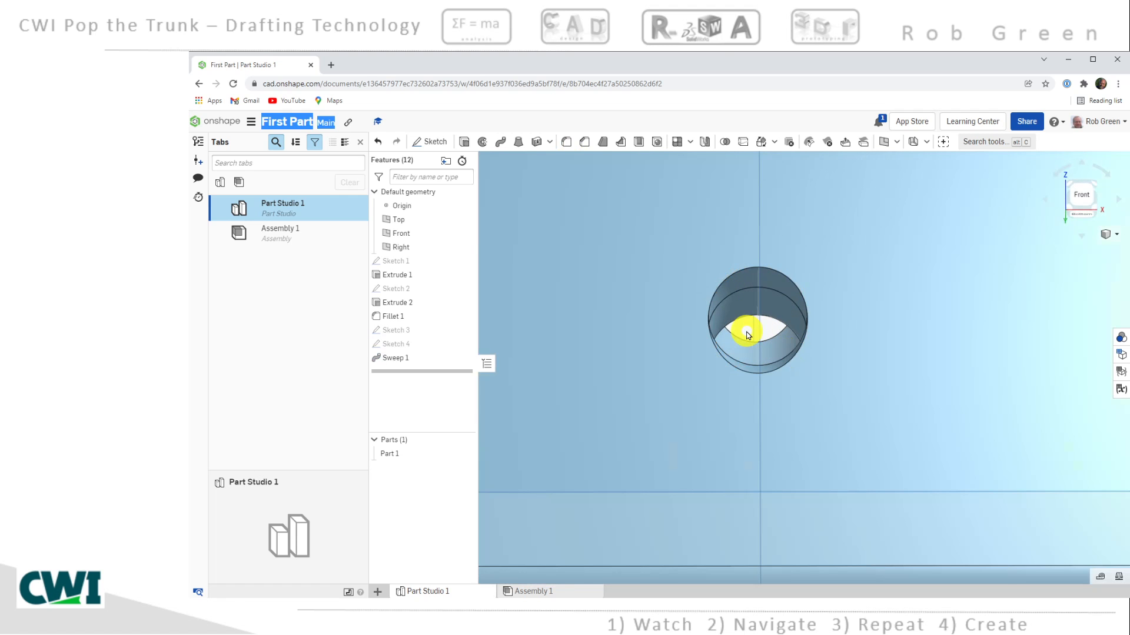
scroll(745, 330, "down", 5)
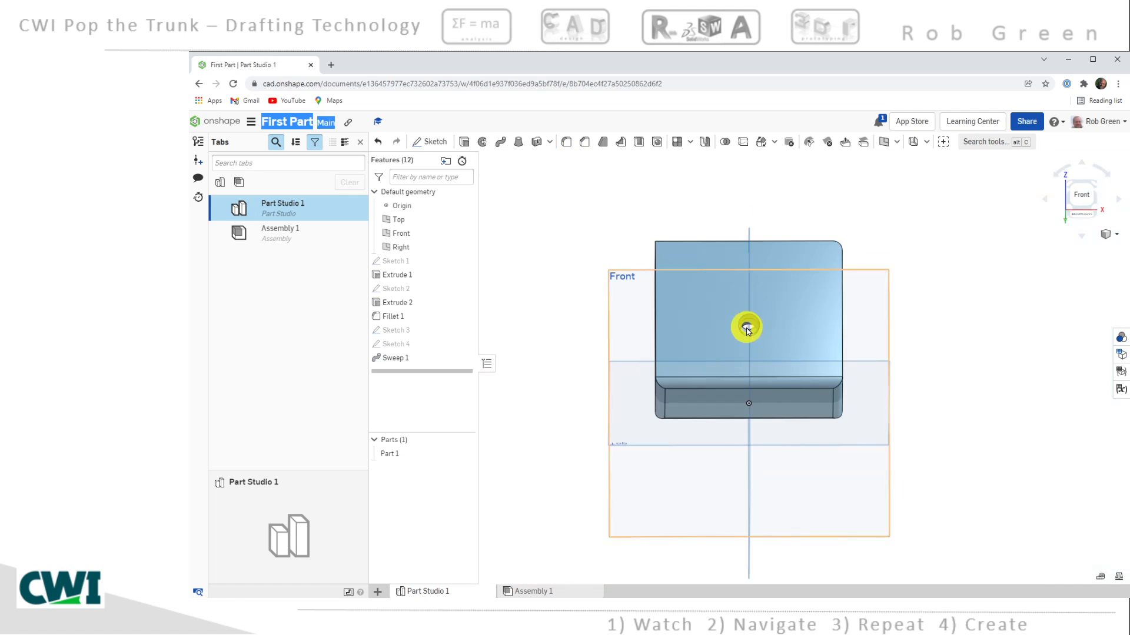
right_click_drag(743, 325, 727, 344)
right_click_drag(819, 307, 961, 313)
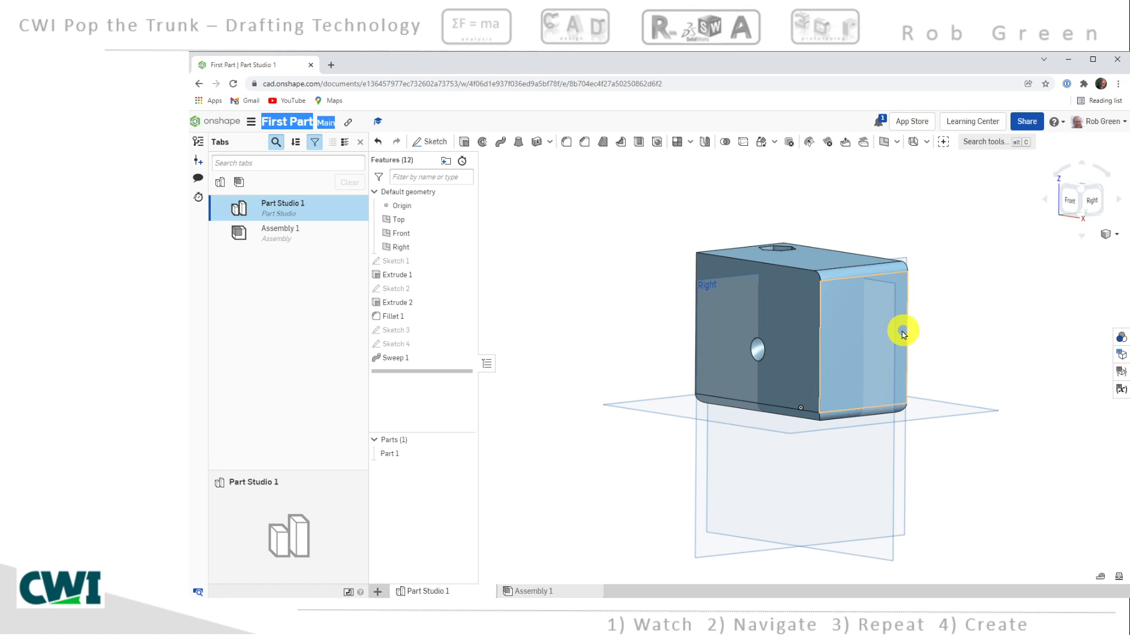
right_click_drag(900, 328, 897, 337)
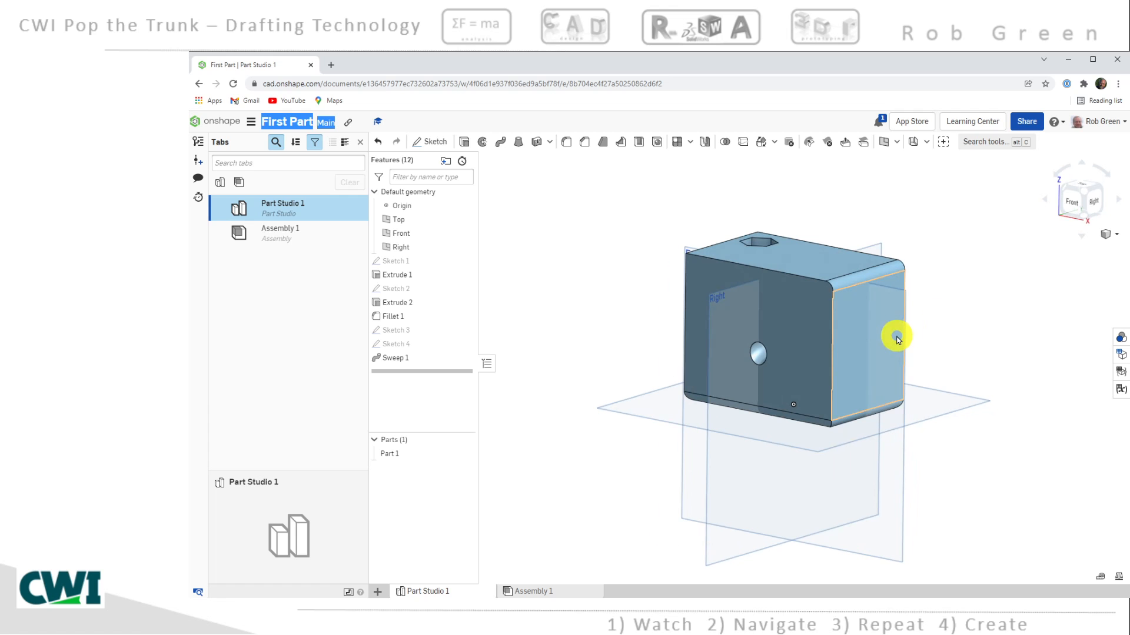